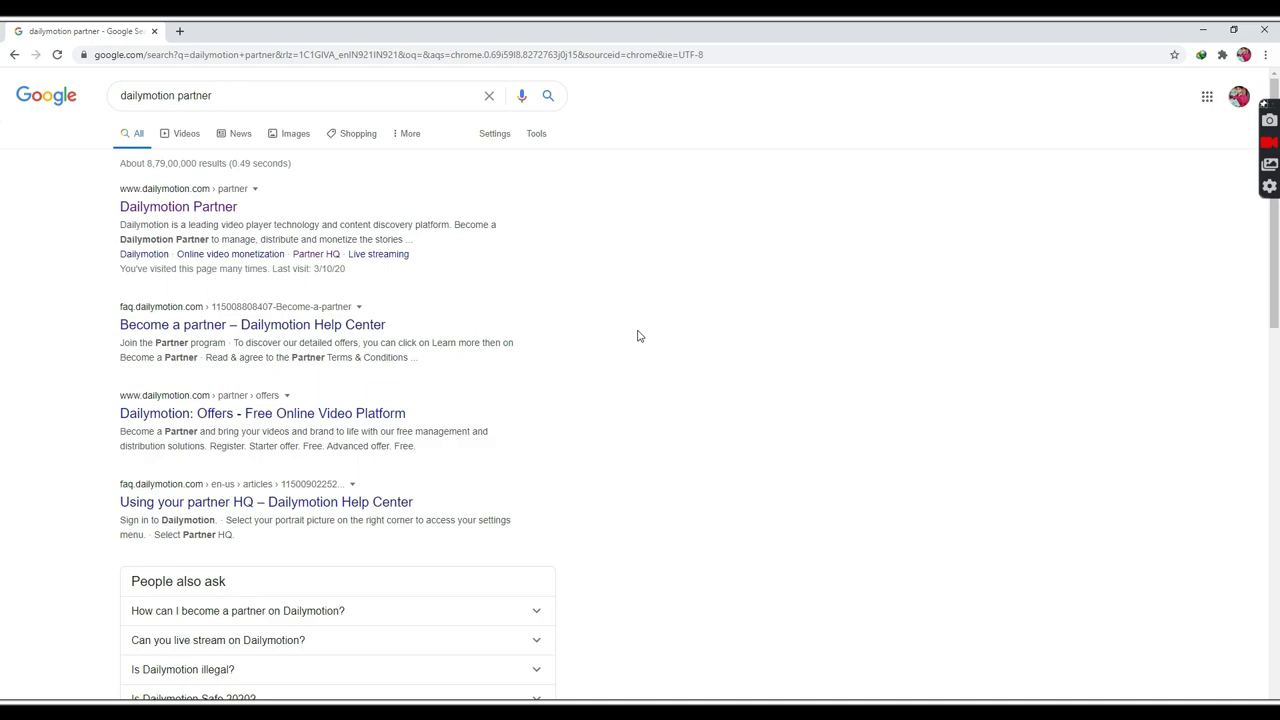
- Open the Dailymotion Partner result from the 'dailymotion partner' Google search
click(162, 208)
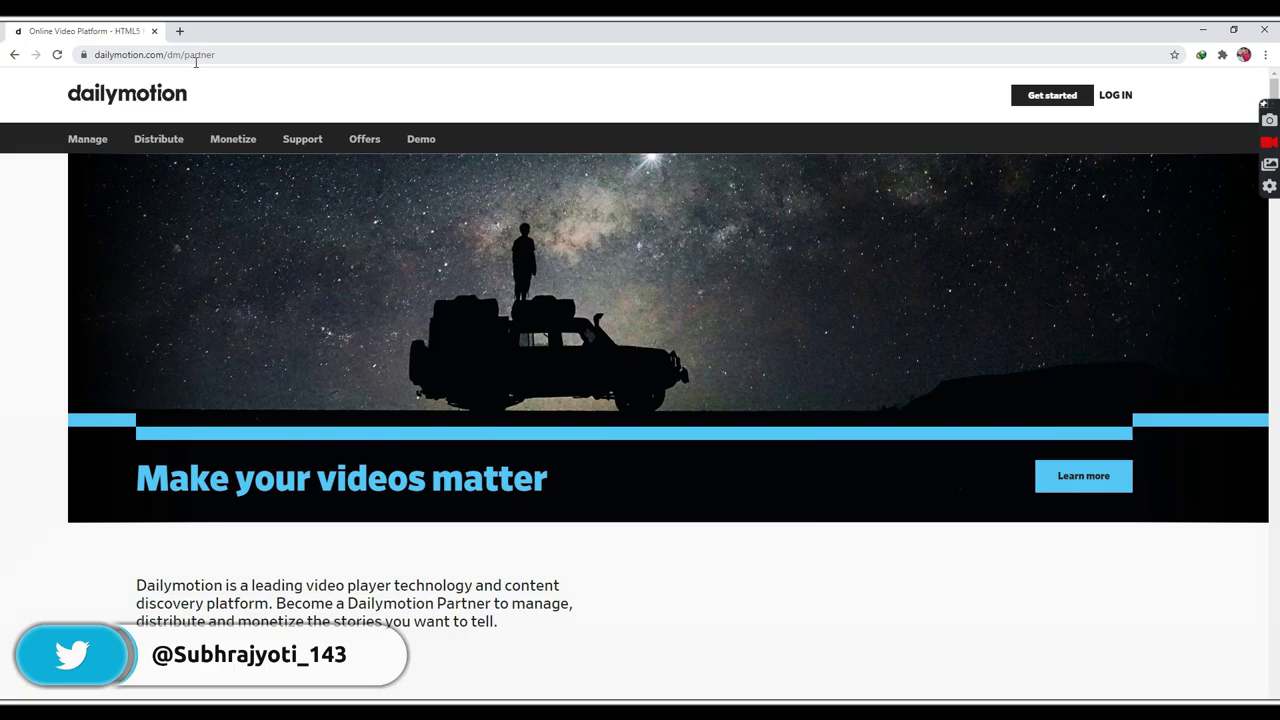
- Fill in the partner sign-up form with email, password and date of birth, and submit it
click(1052, 97)
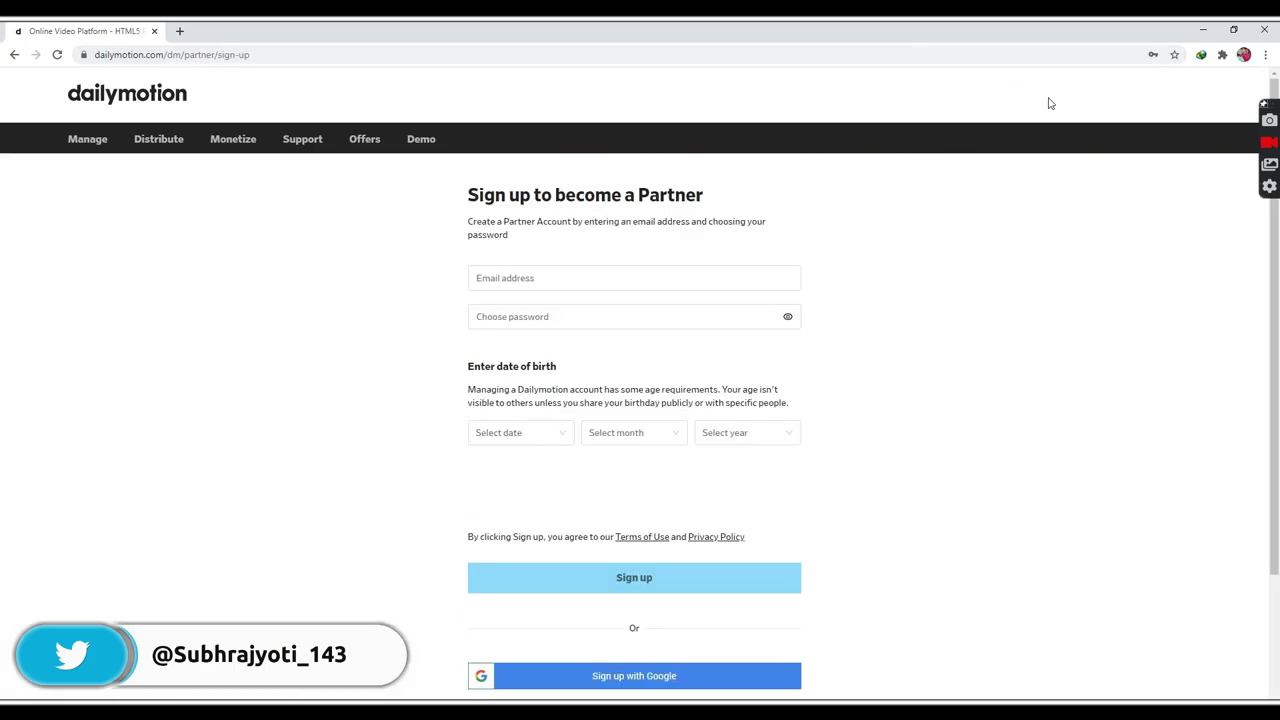
scroll(917, 291, down, 1)
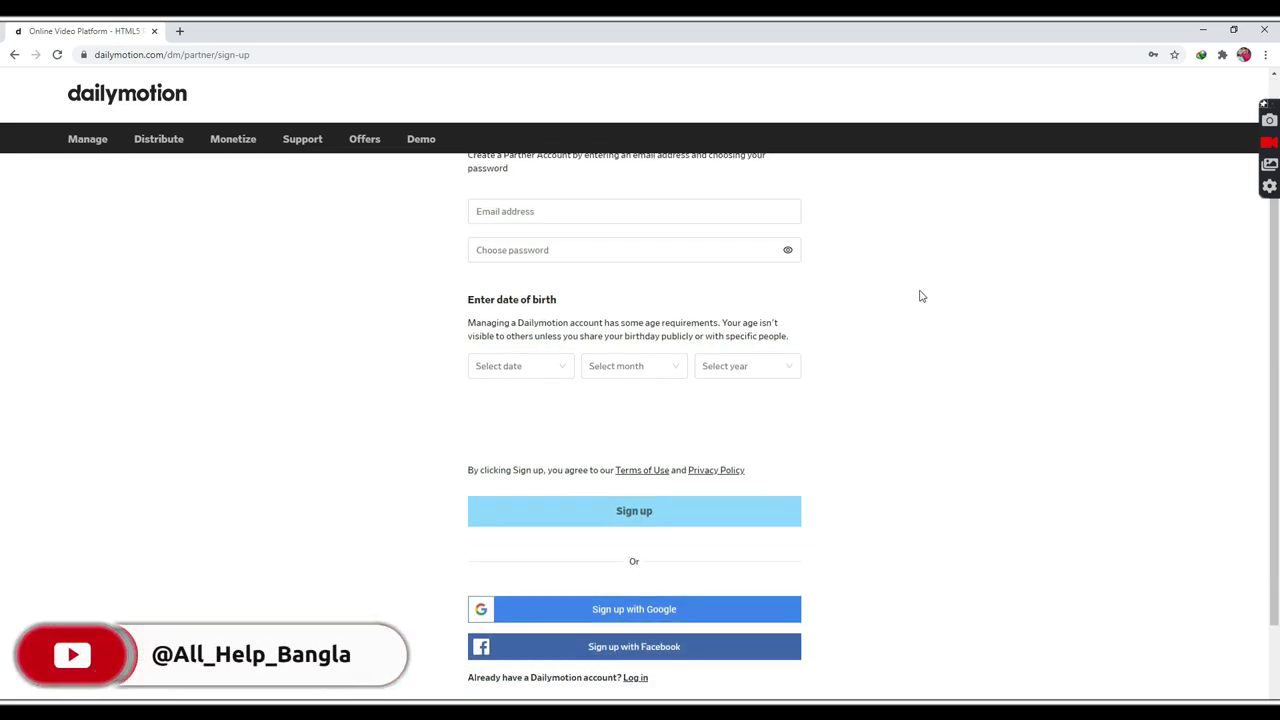
scroll(921, 295, up, 1)
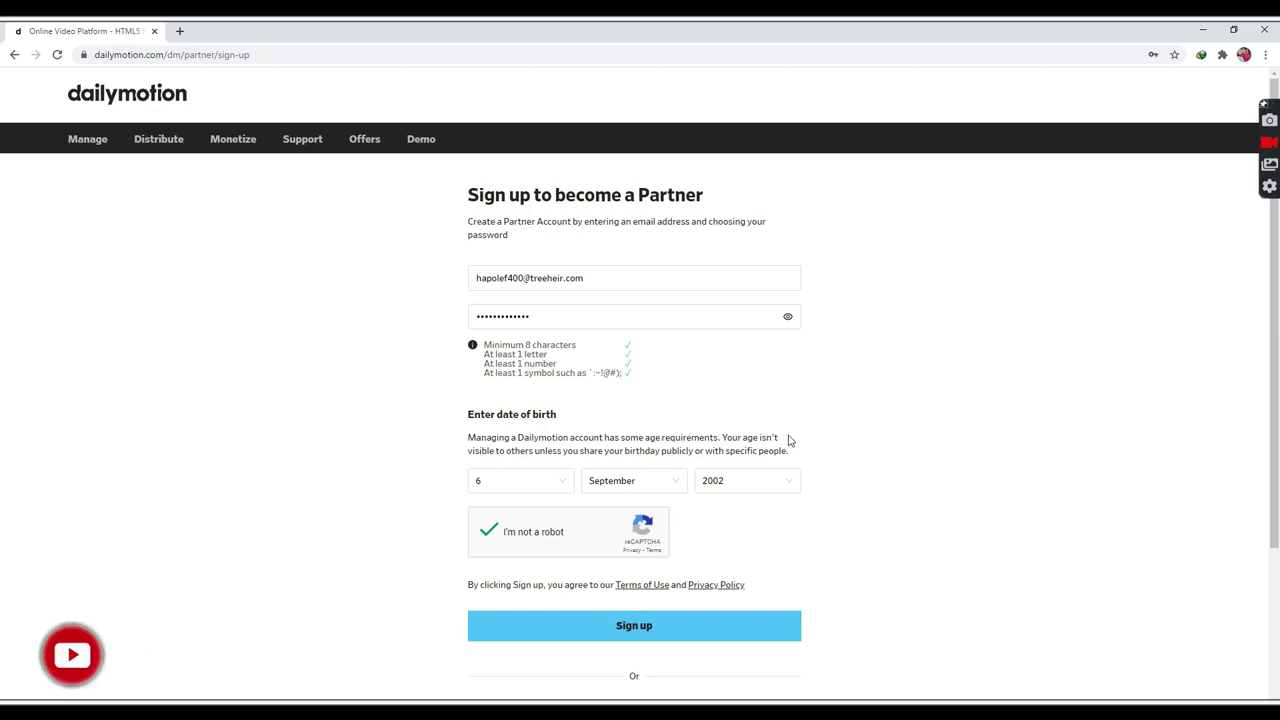
click(687, 634)
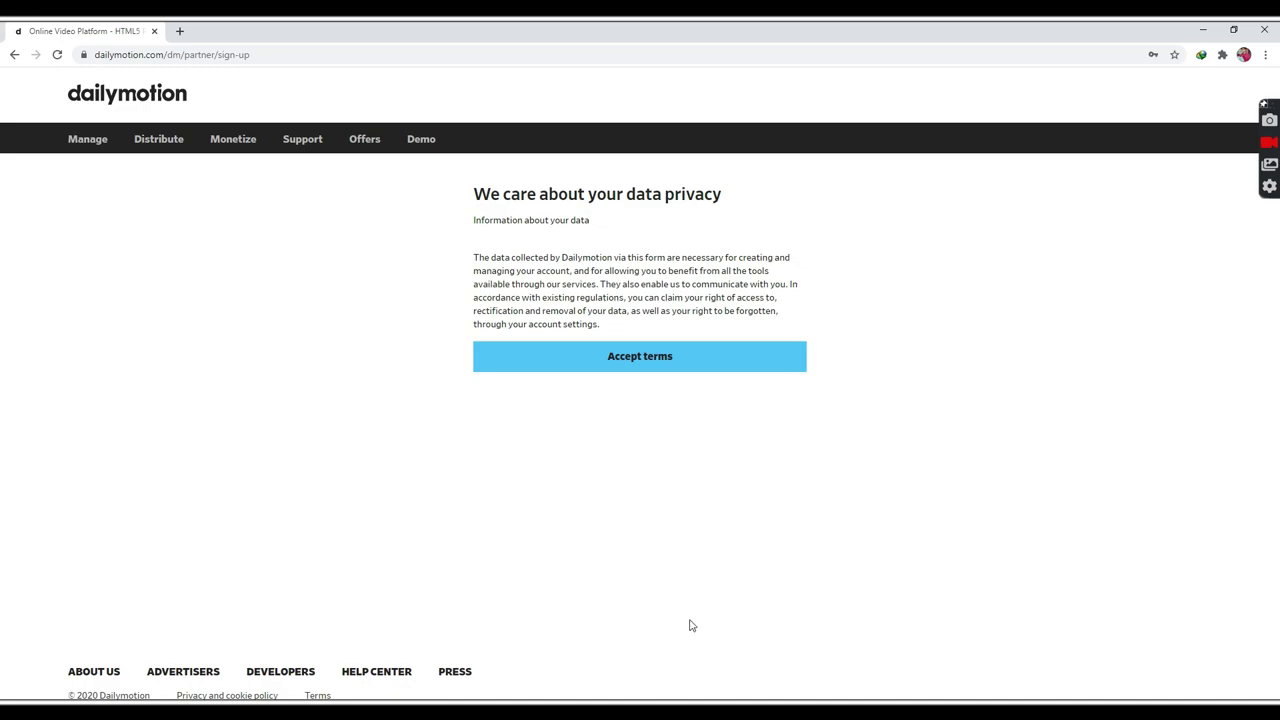
- Accept the data privacy terms and verify the email with the emailed 6-digit code
click(660, 352)
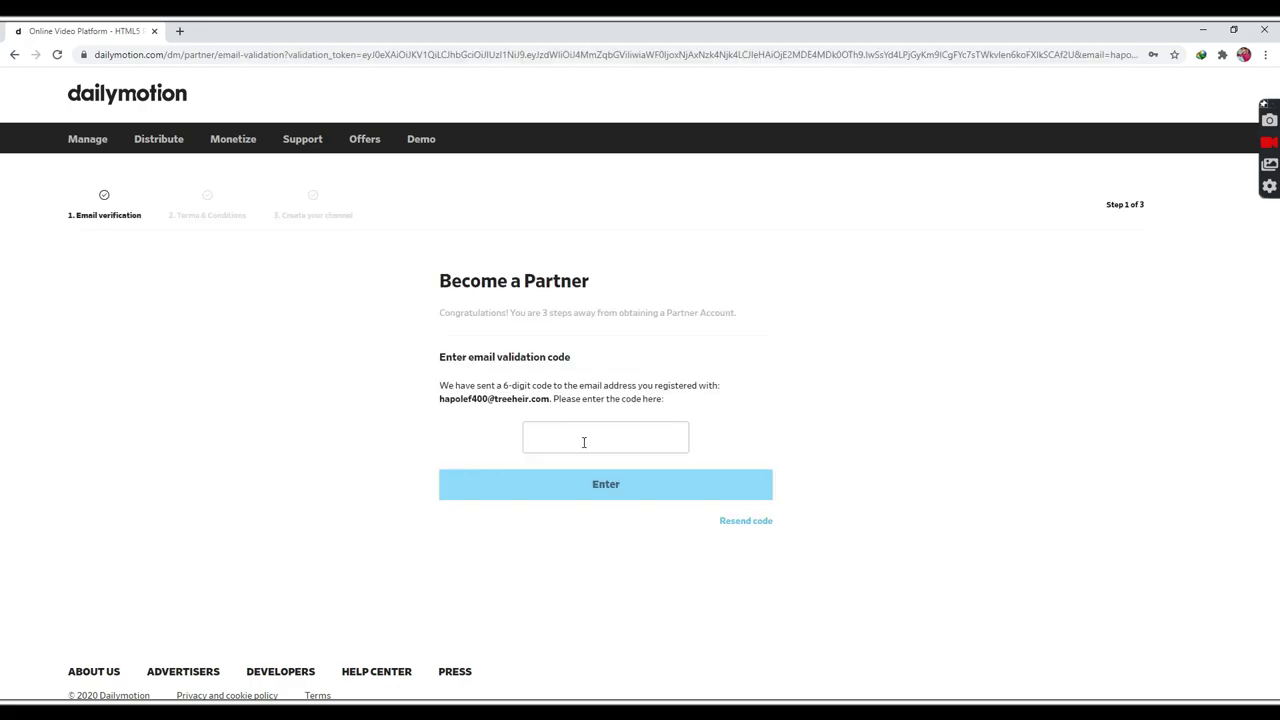
text(662310)
click(613, 494)
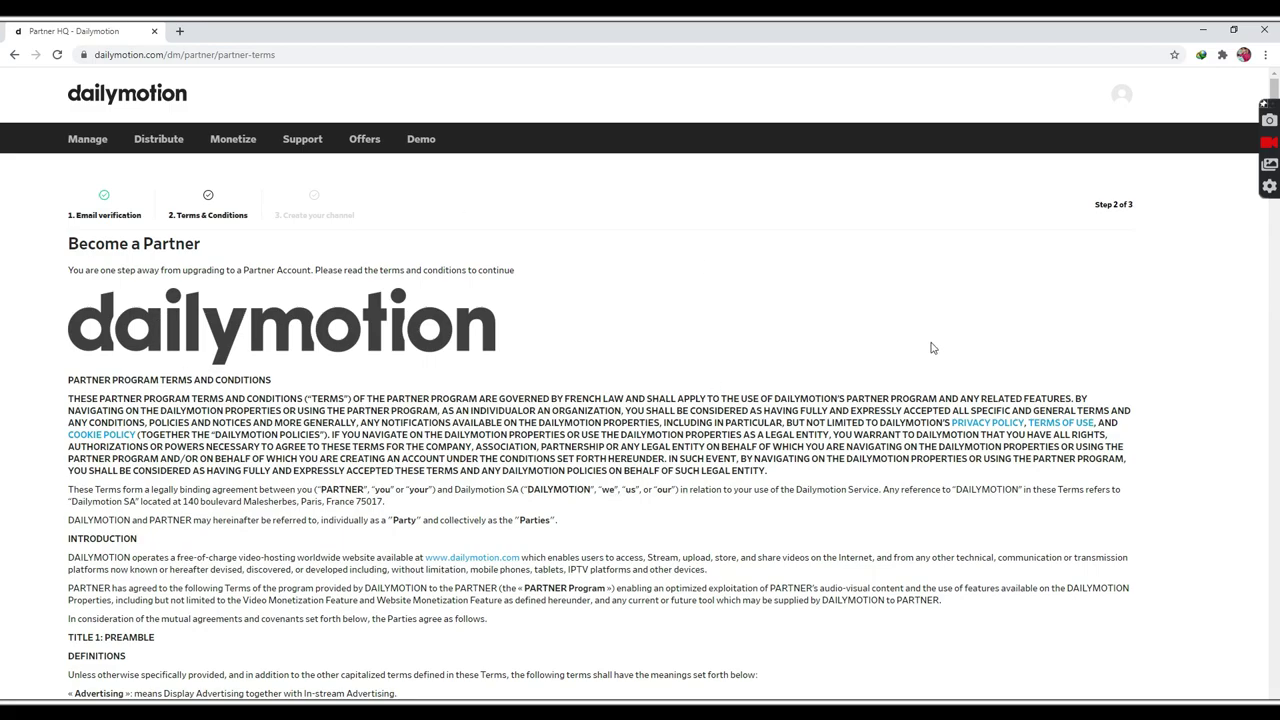
- Read through the Partner Program terms to the bottom and accept them
scroll(491, 366, down, 10)
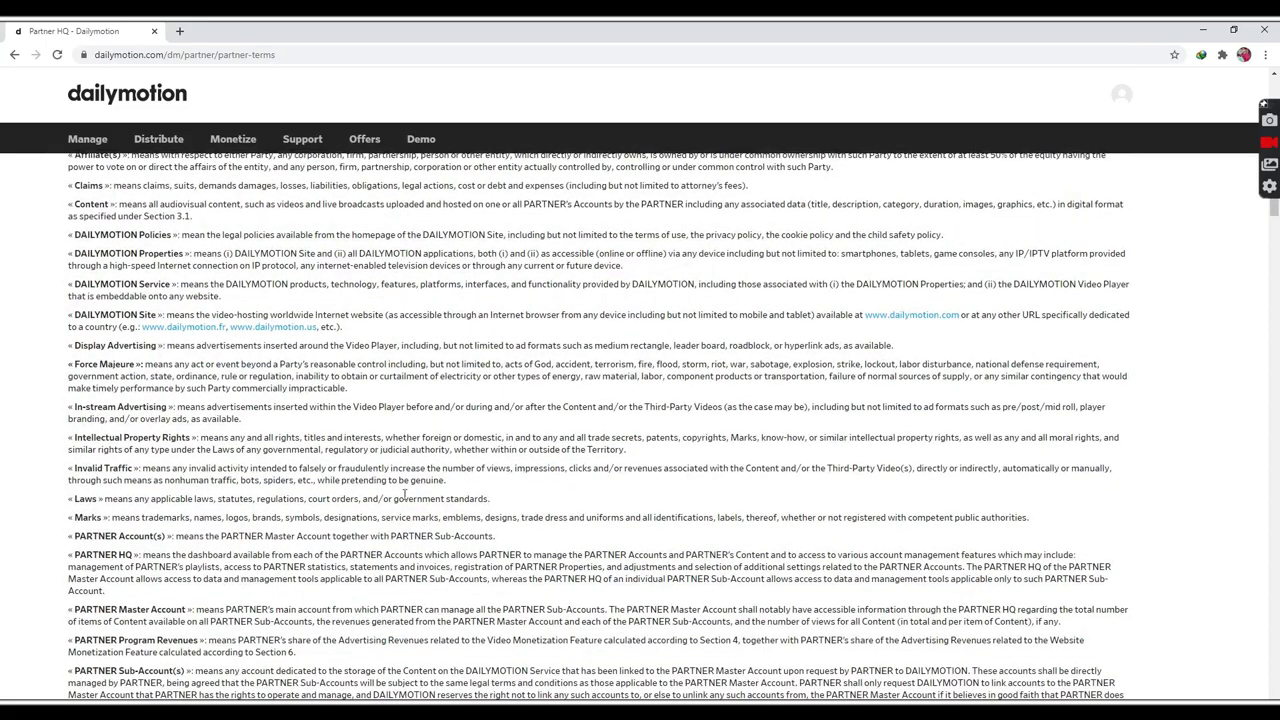
scroll(405, 492, down, 10)
scroll(405, 492, down, 5)
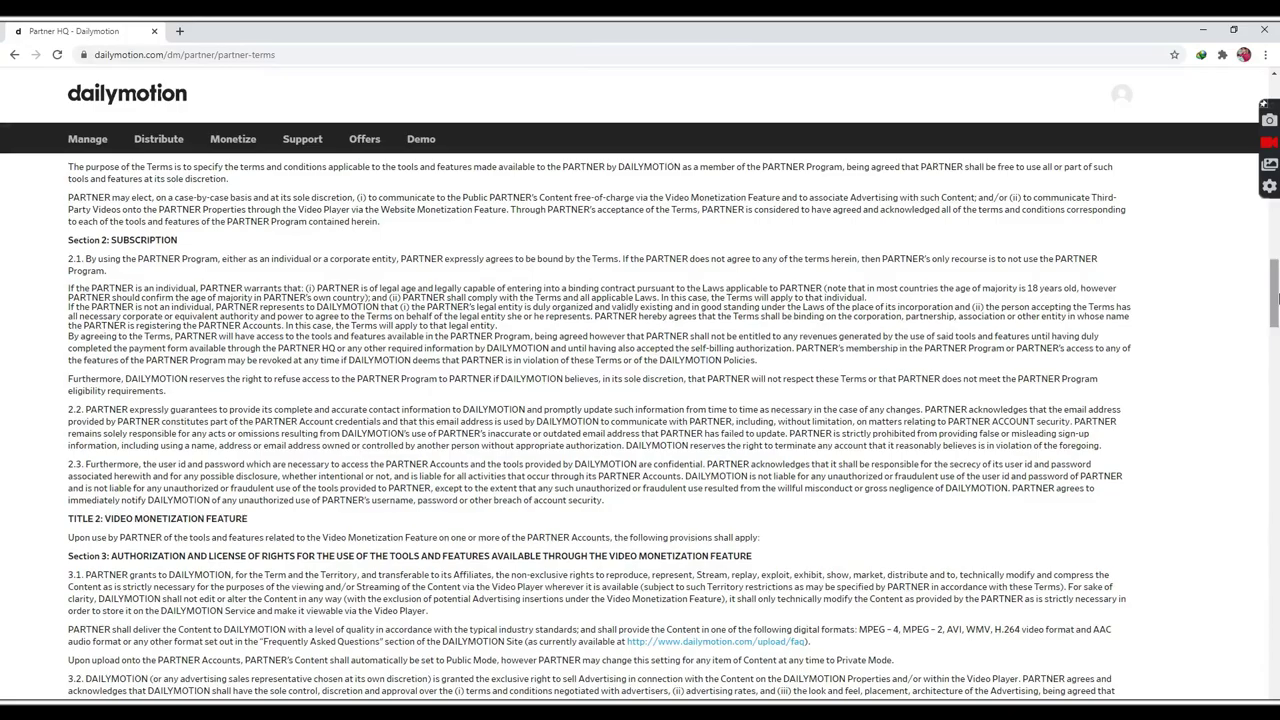
drag(1276, 296, 1275, 688)
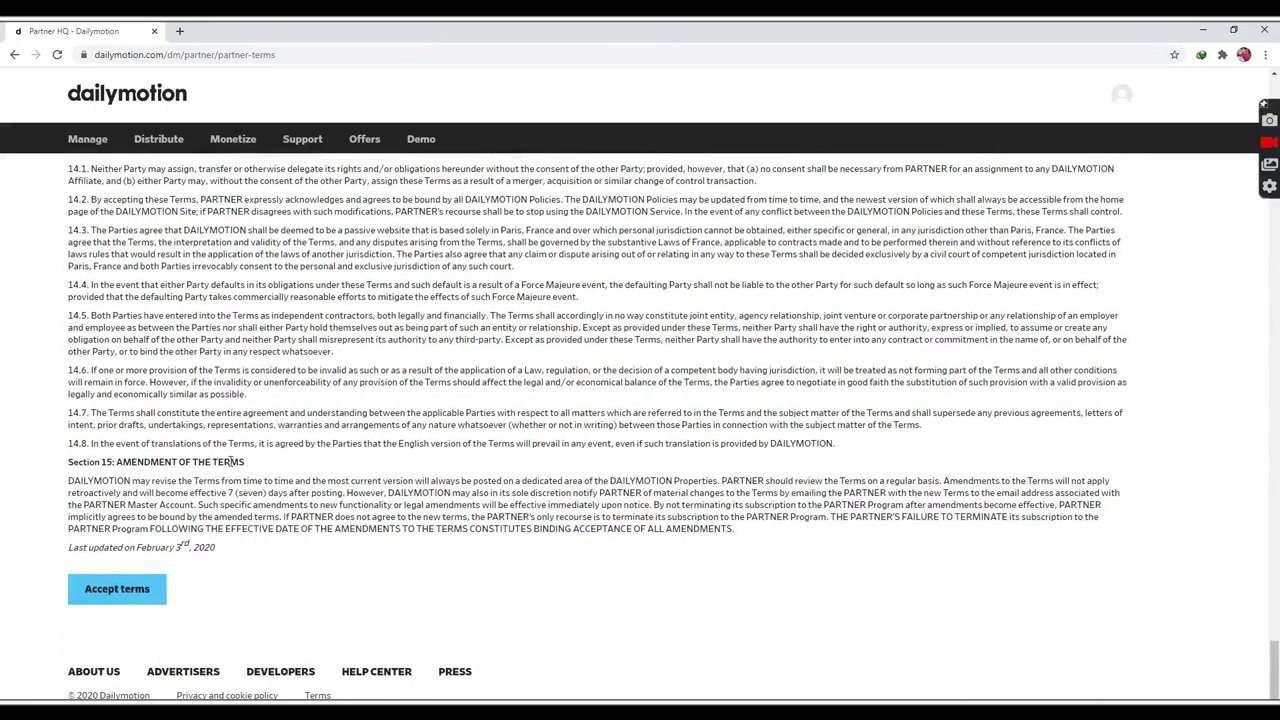
click(110, 603)
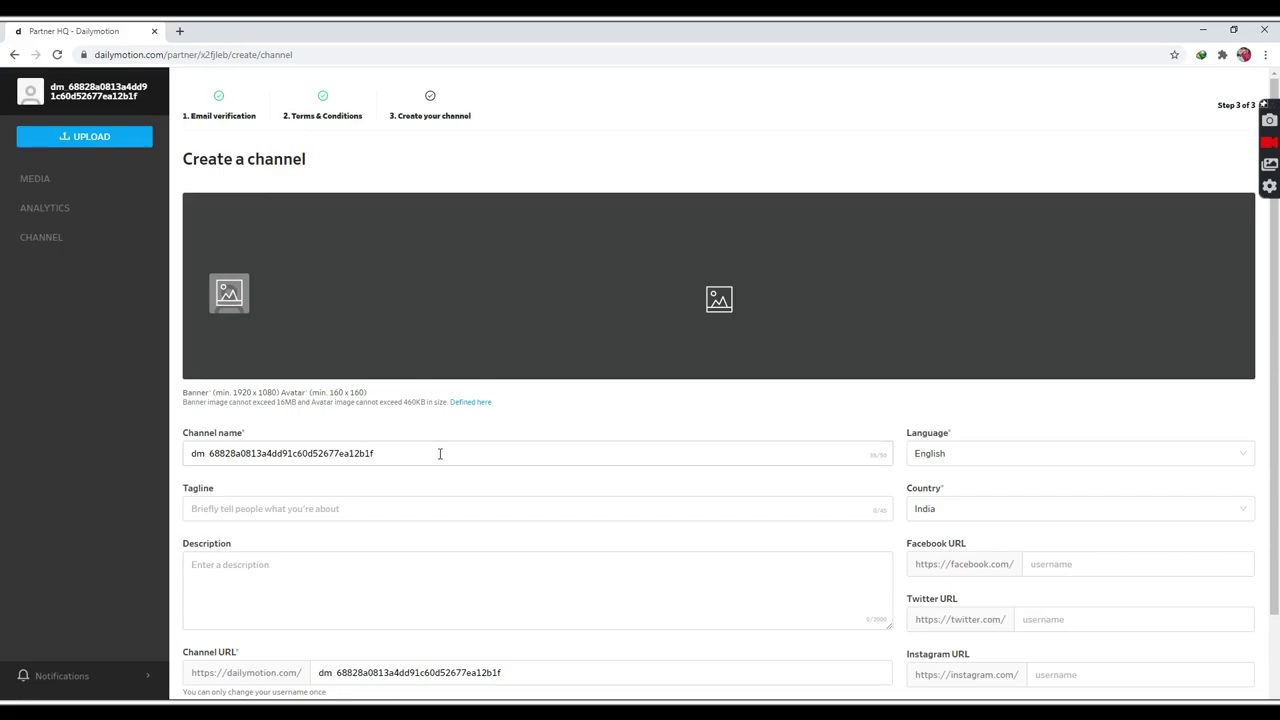
- Rename the channel to UNKNOWN TECH and add the tagline SEE SOMETHING NEW
drag(440, 451, 65, 488)
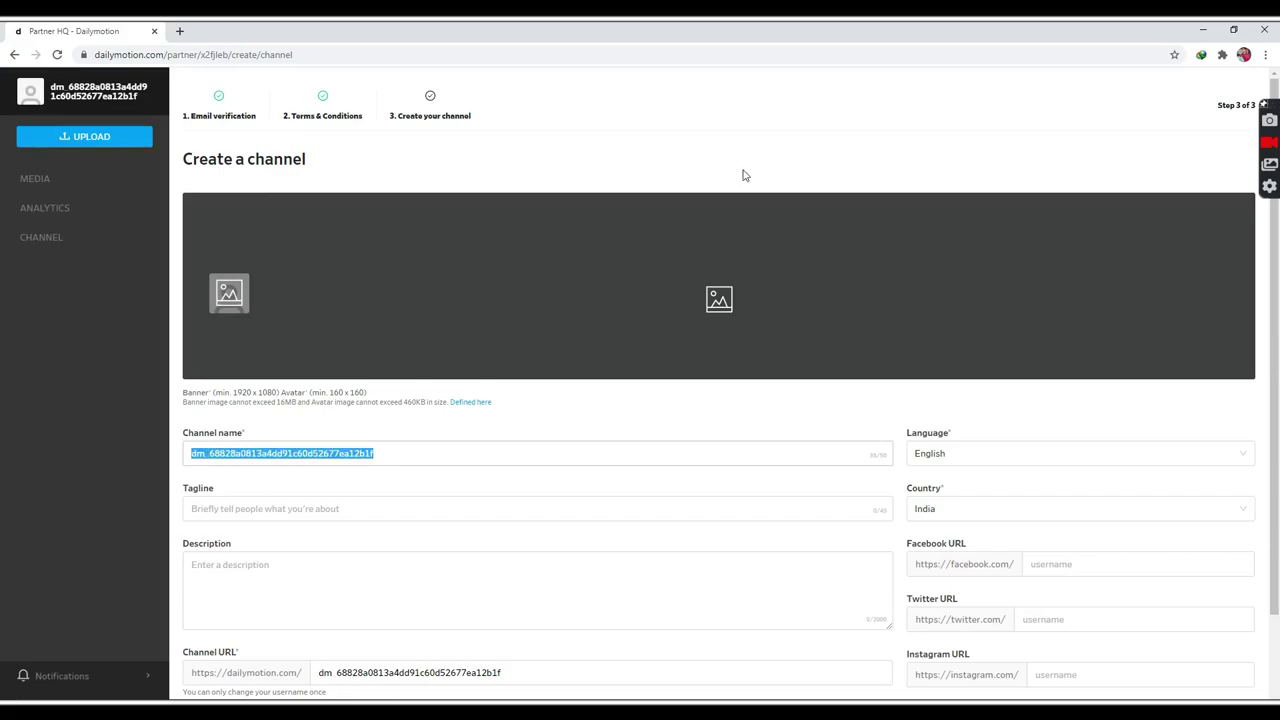
text(u)
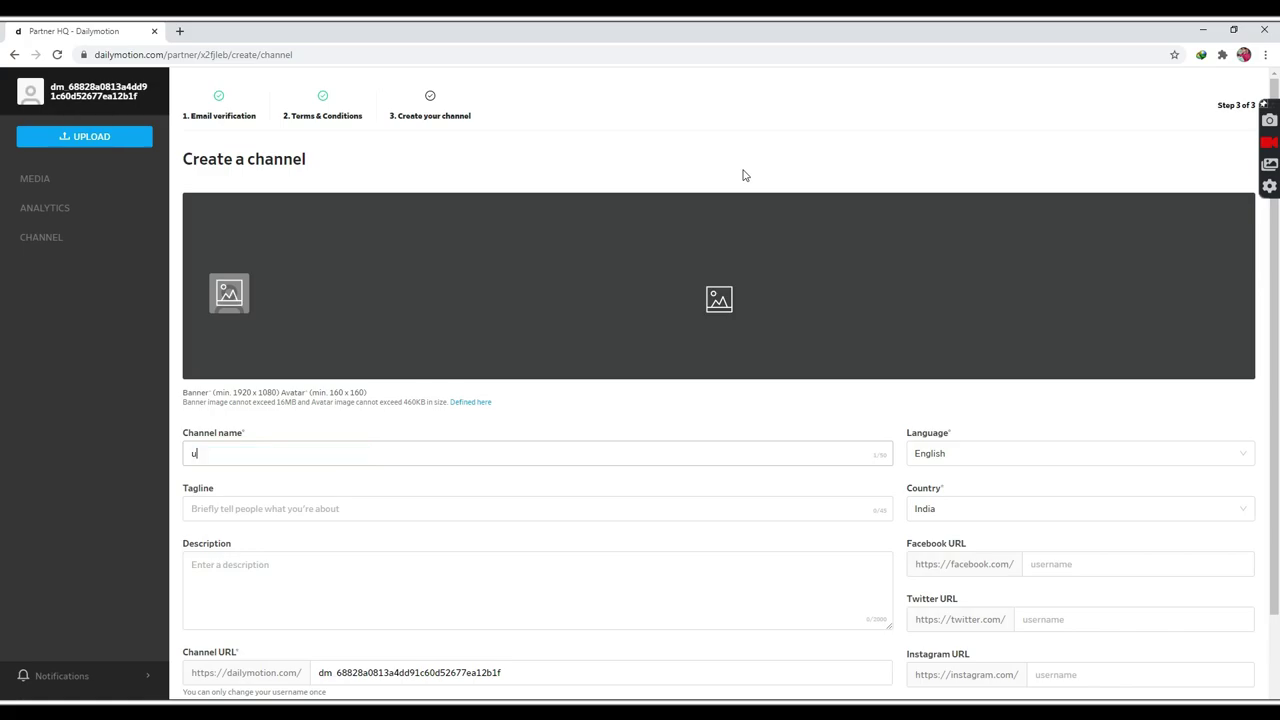
key(BackSpace)
text(UNKH)
key(BackSpace)
text(NOWN)
text( TEHC)
key(BackSpace)
key(BackSpace)
text(CH)
click(377, 503)
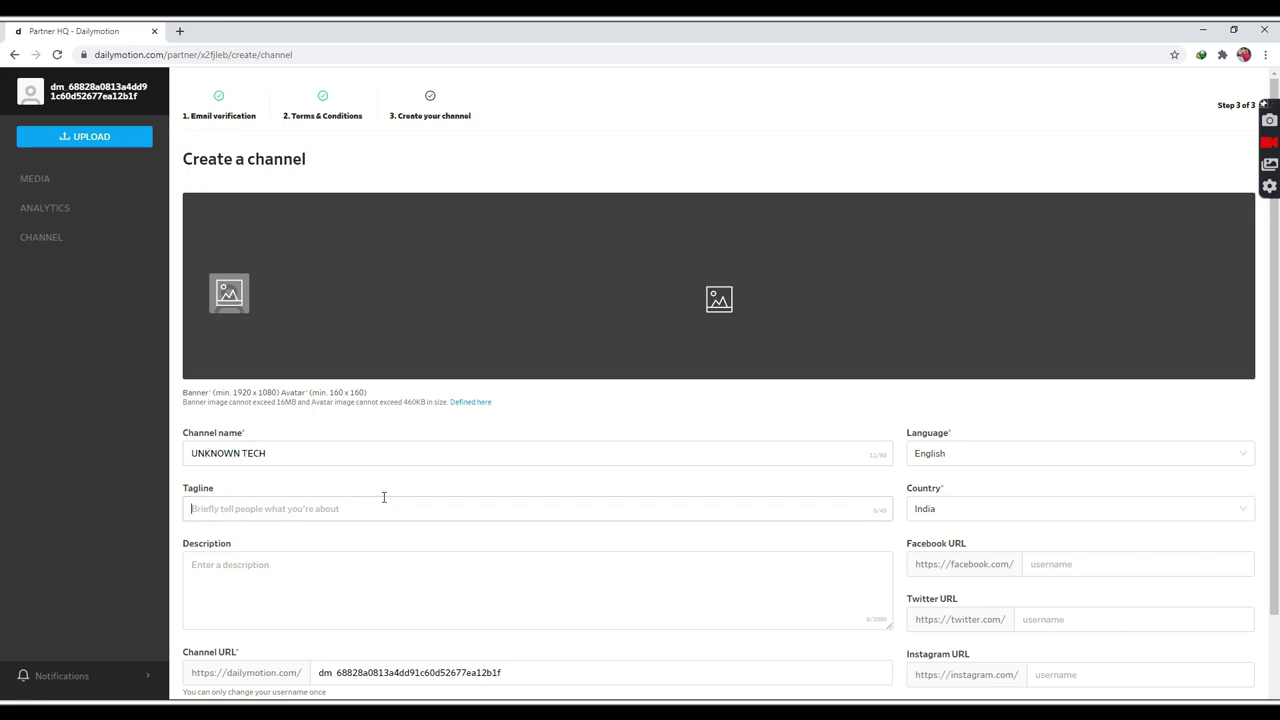
scroll(369, 609, down, 1)
- Set the channel URL to UNKNOWNTECH
click(495, 558)
double_click(495, 558)
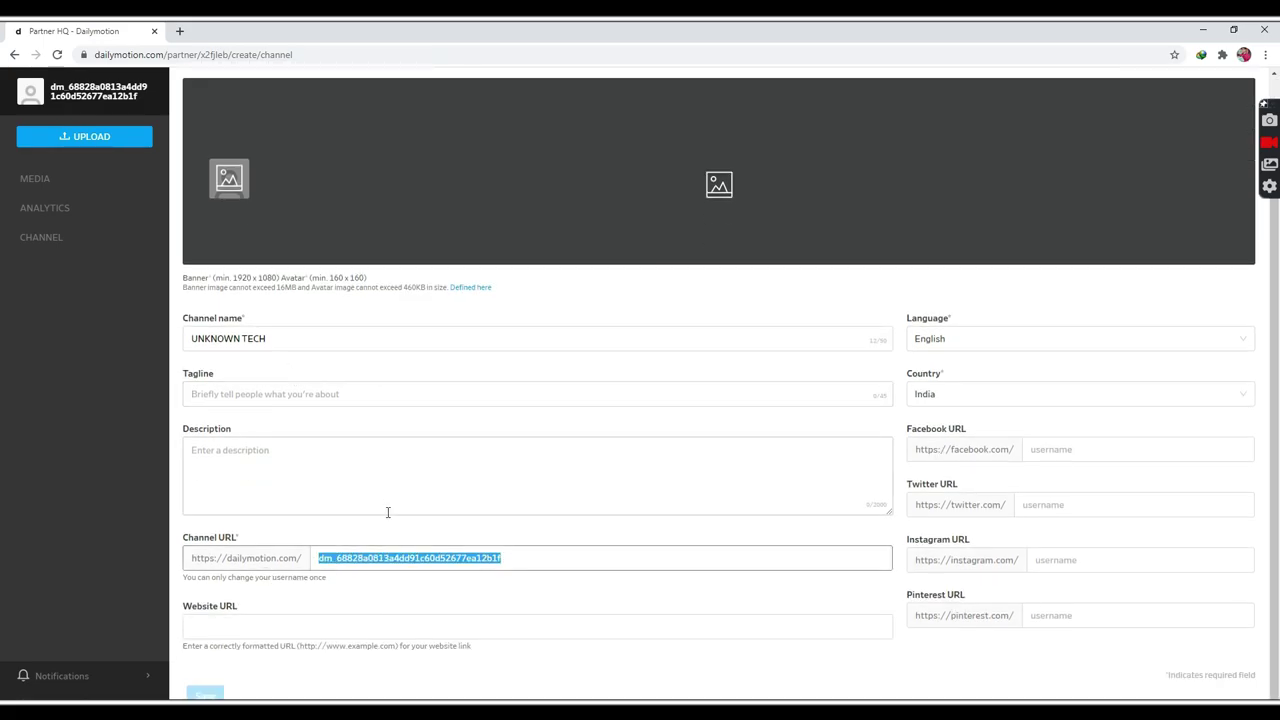
text(U)
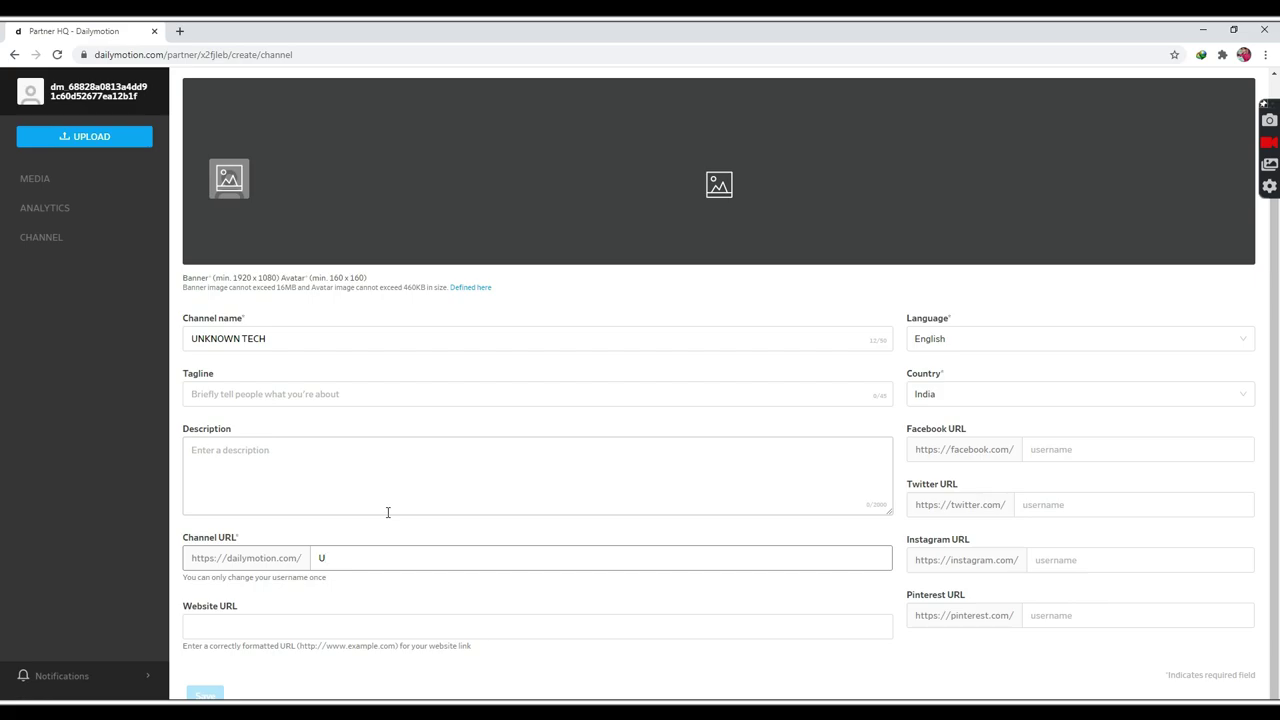
text(NKNOWN)
key(BackSpace)
text(TECH)
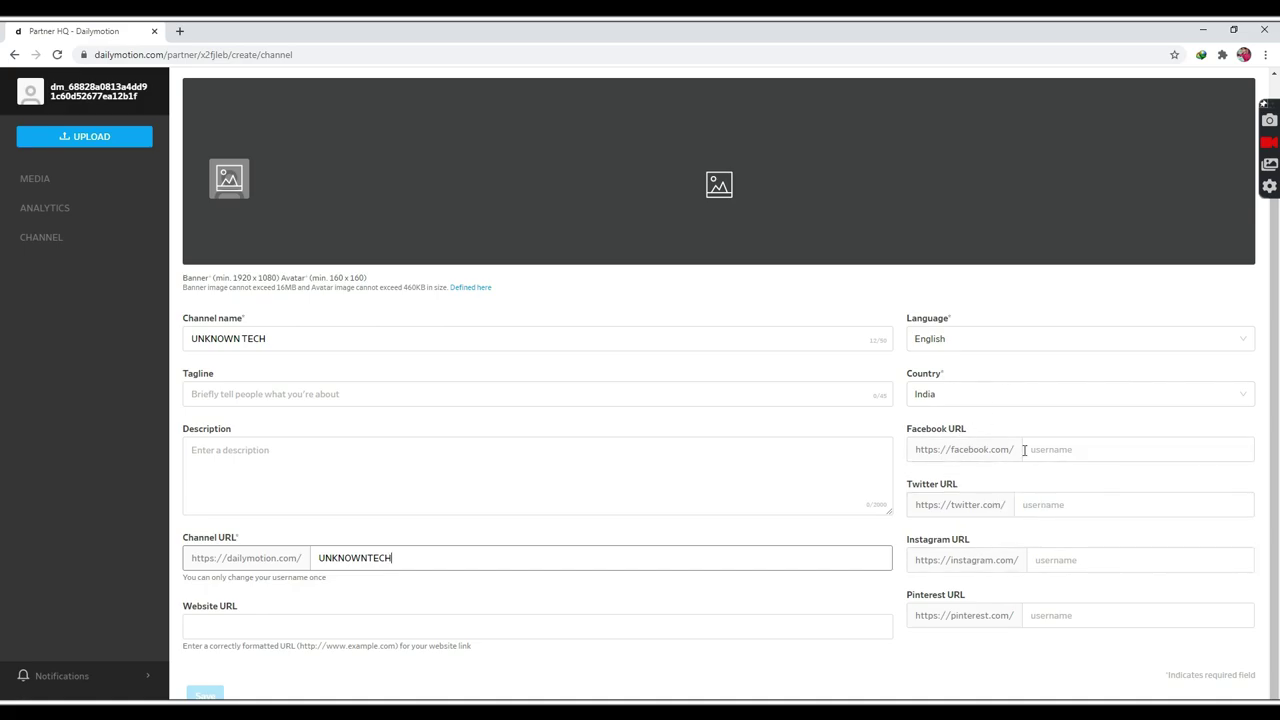
click(1077, 457)
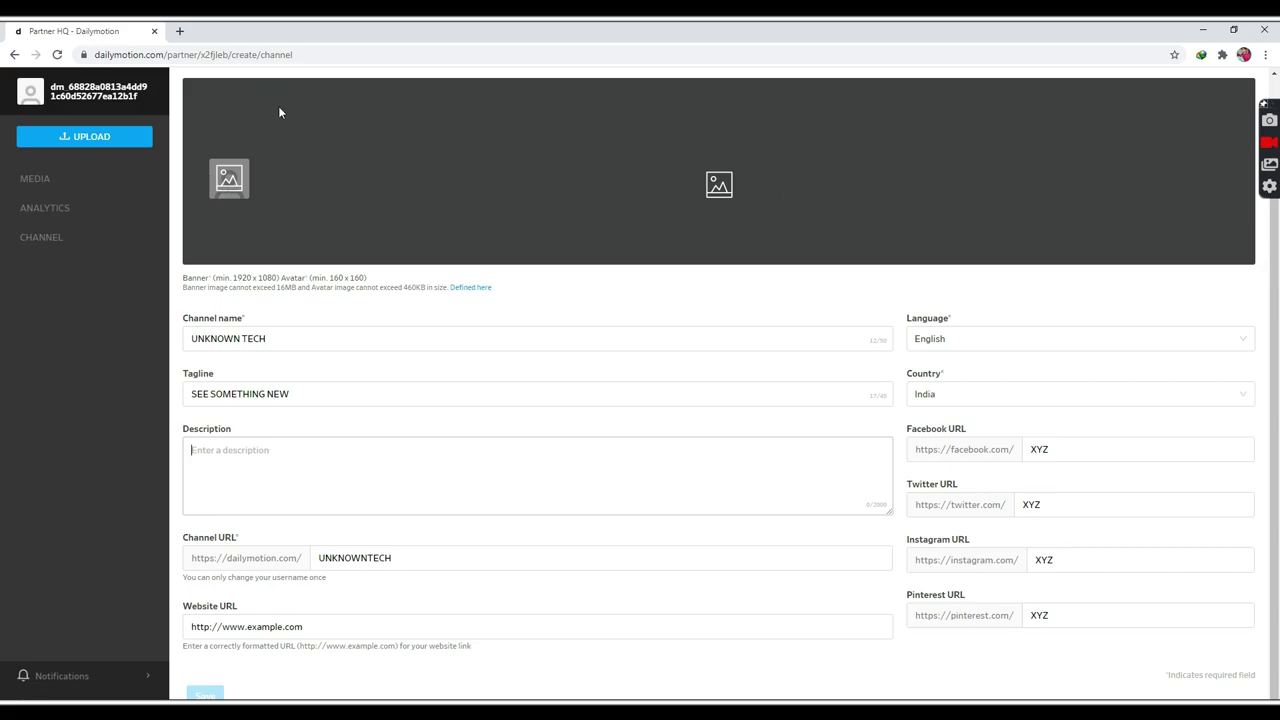
- Set the SwiftR image from the Desktop as the channel banner, previewing it on tablet and desktop
click(723, 186)
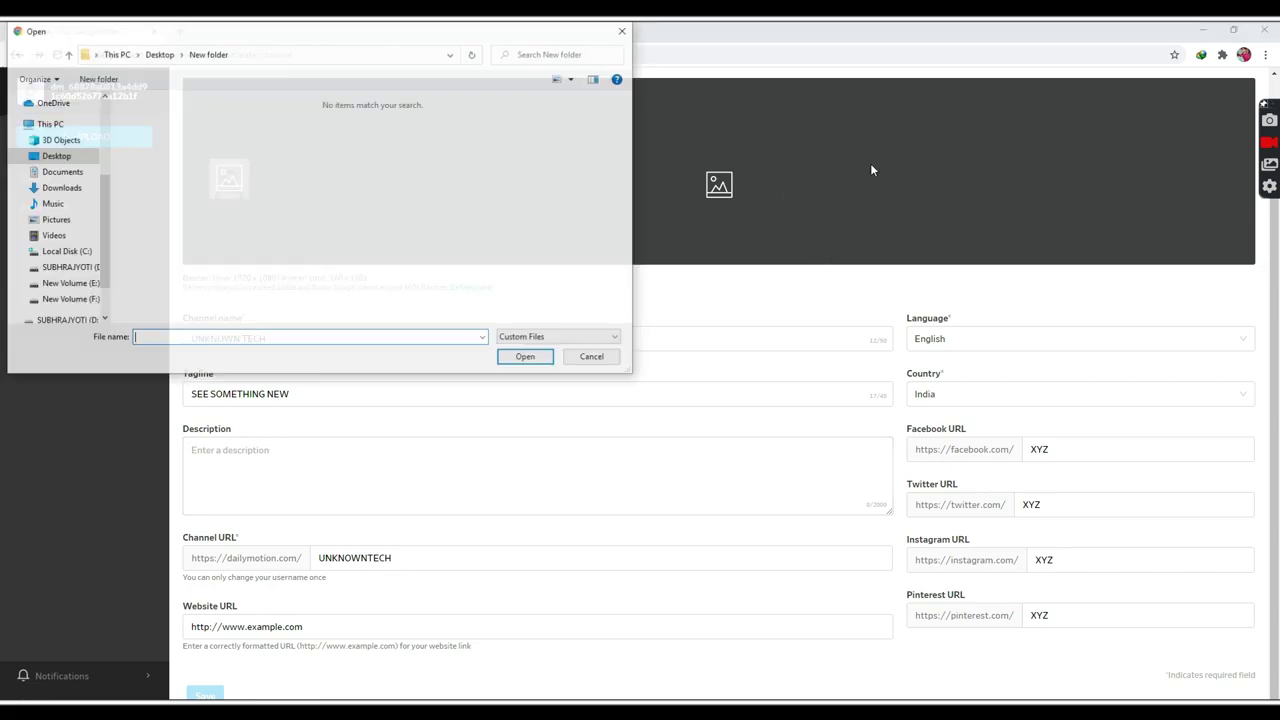
click(48, 156)
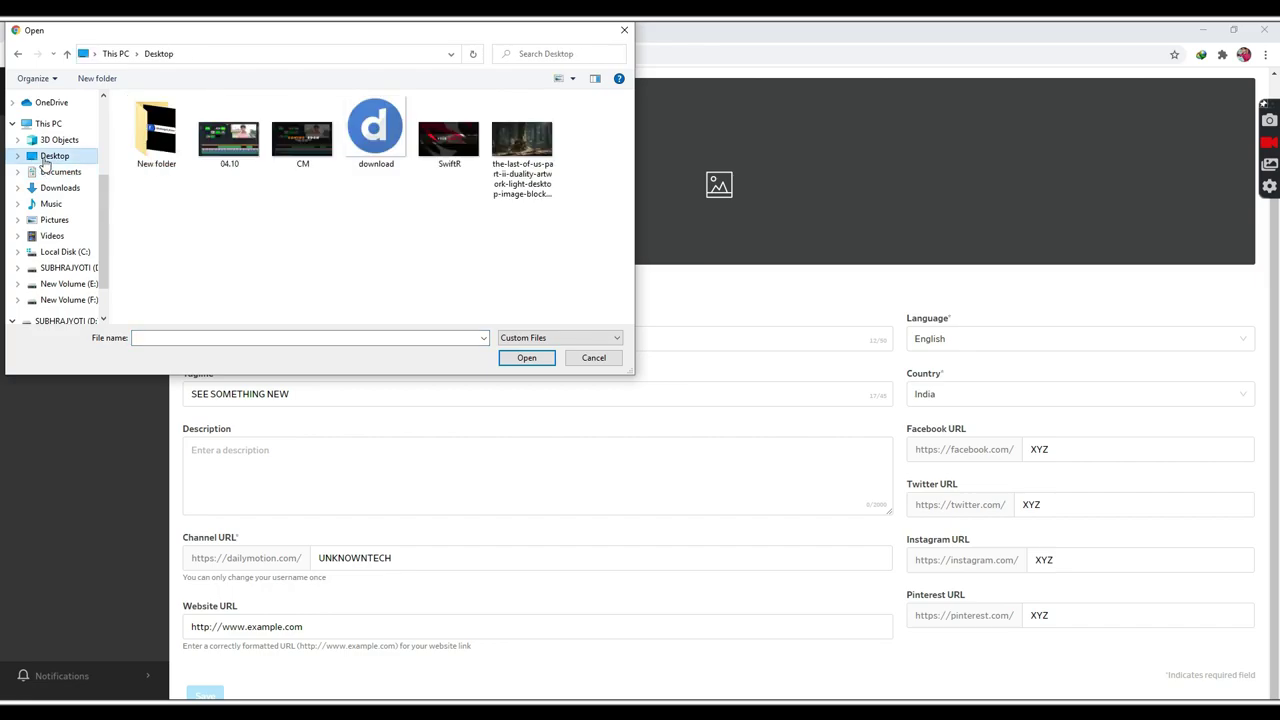
click(460, 153)
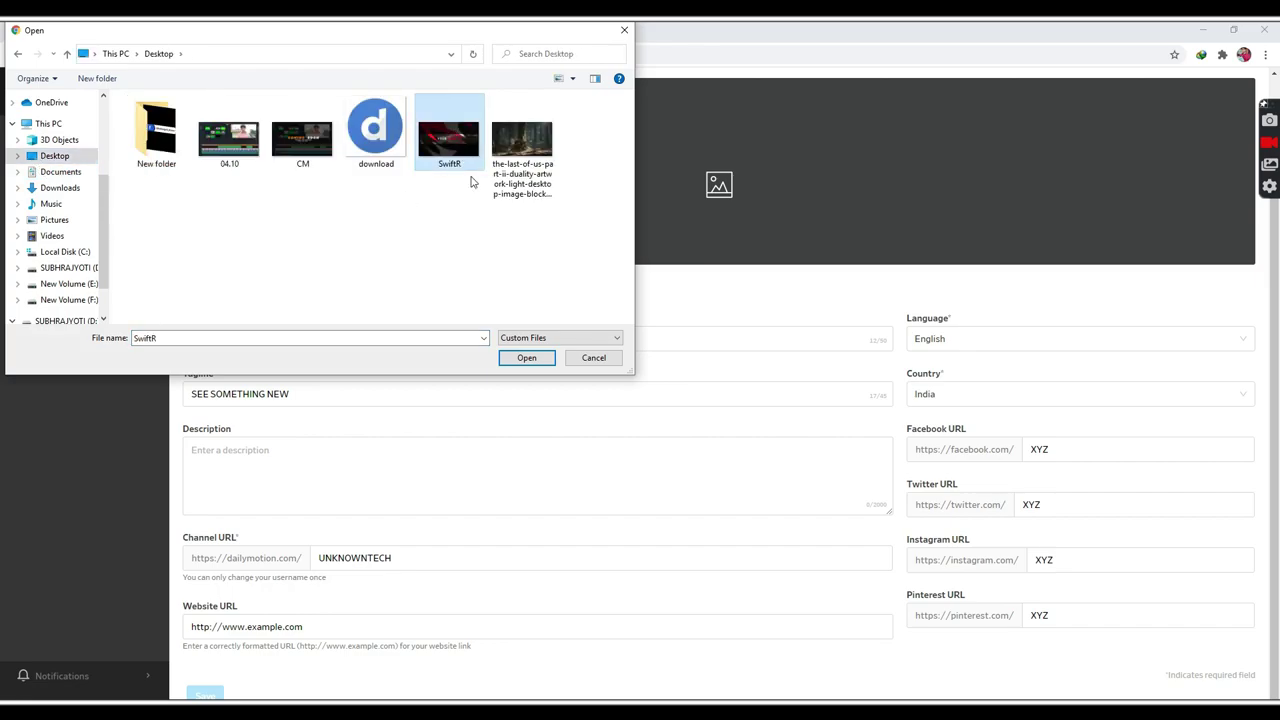
click(538, 361)
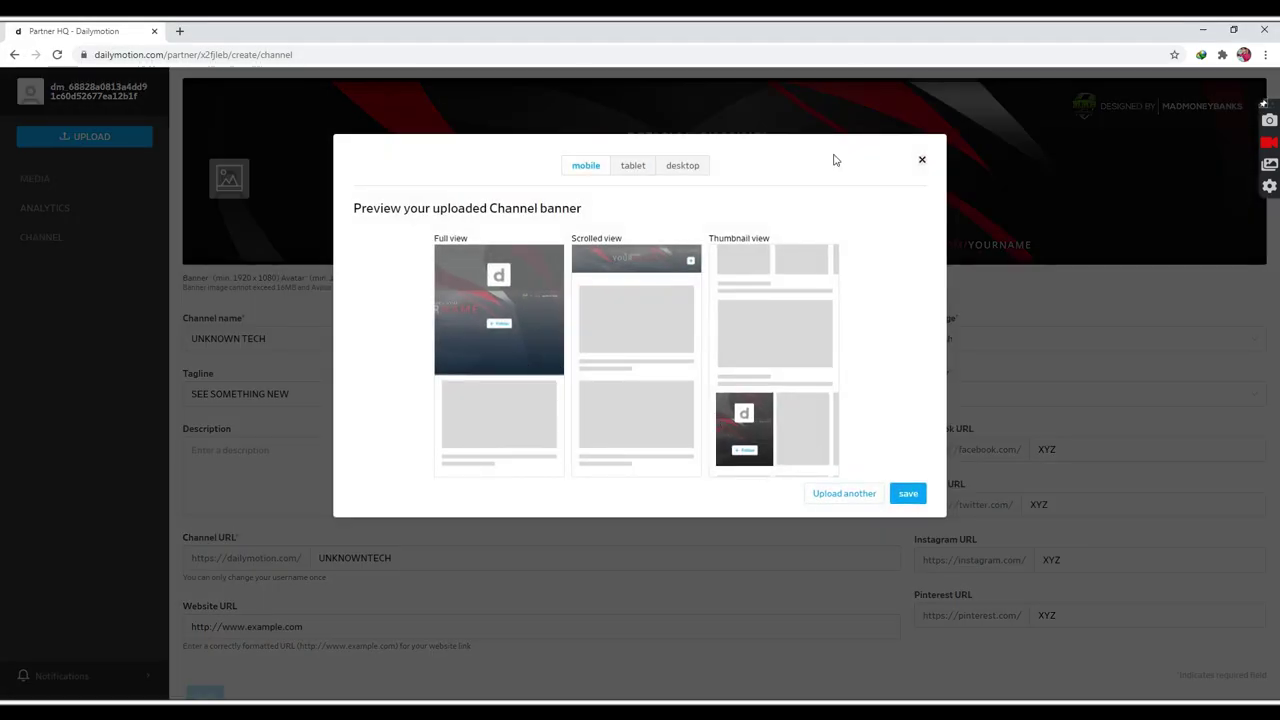
click(622, 165)
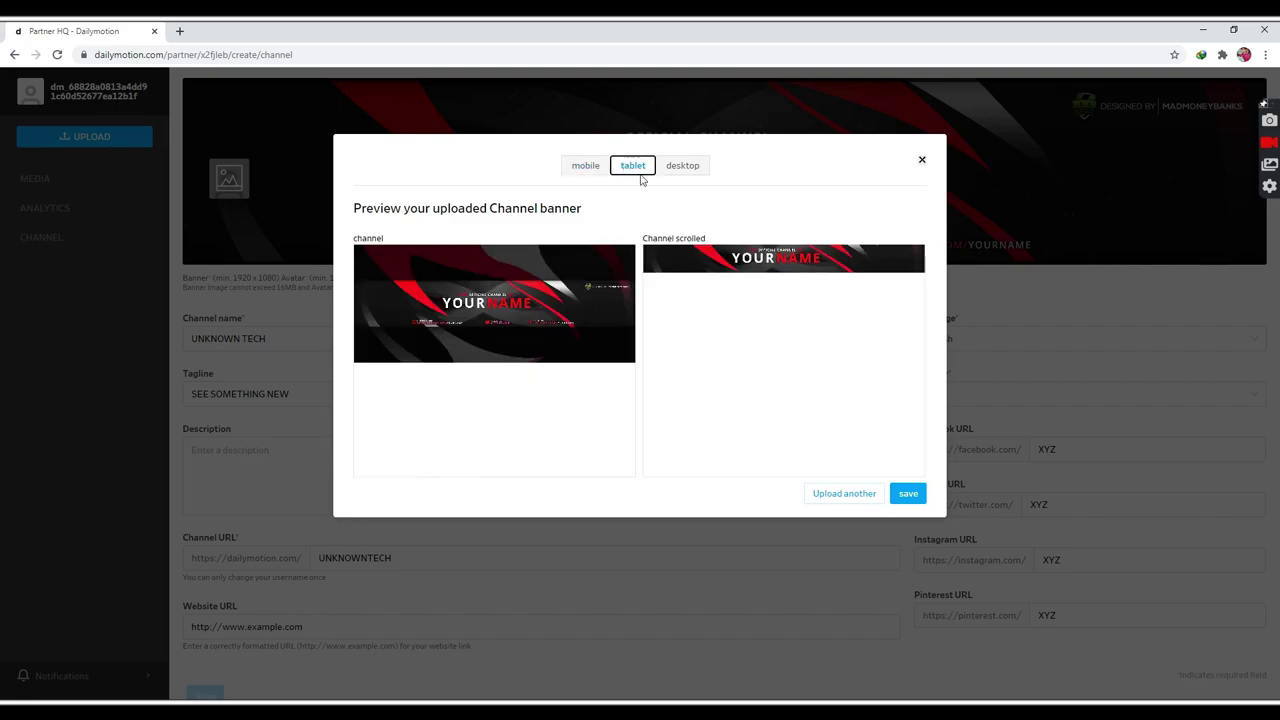
click(682, 168)
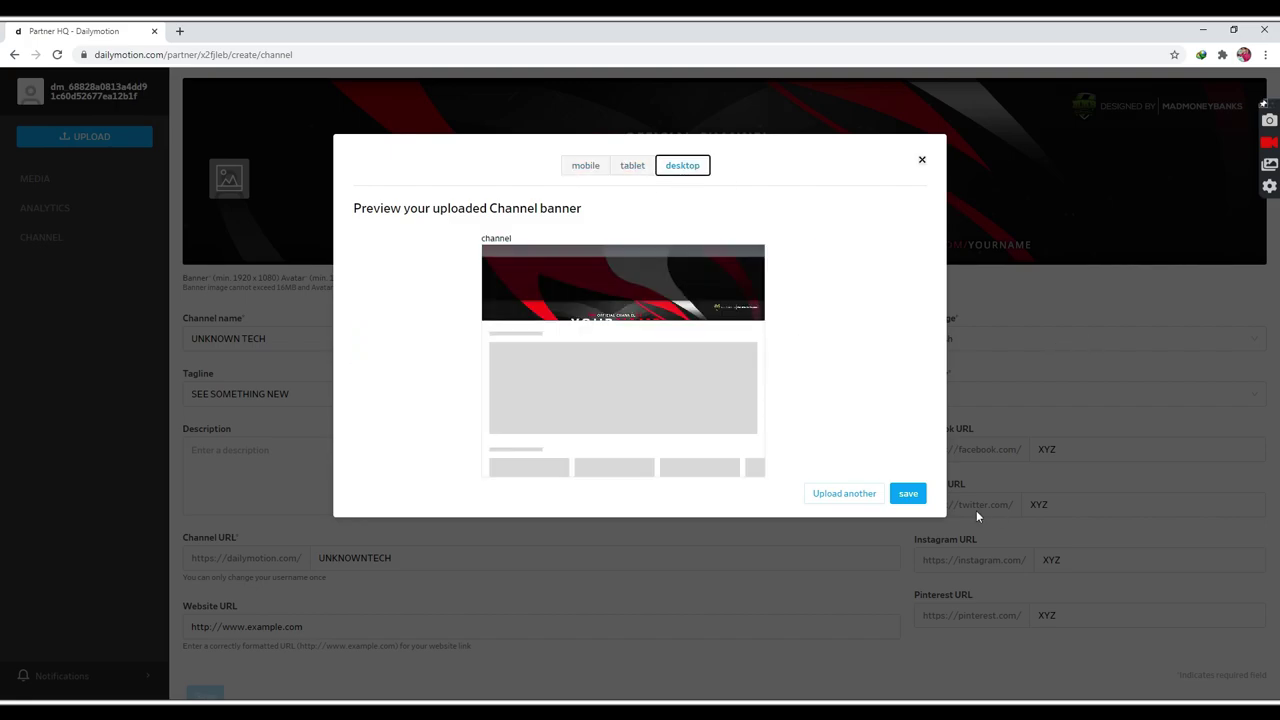
click(908, 493)
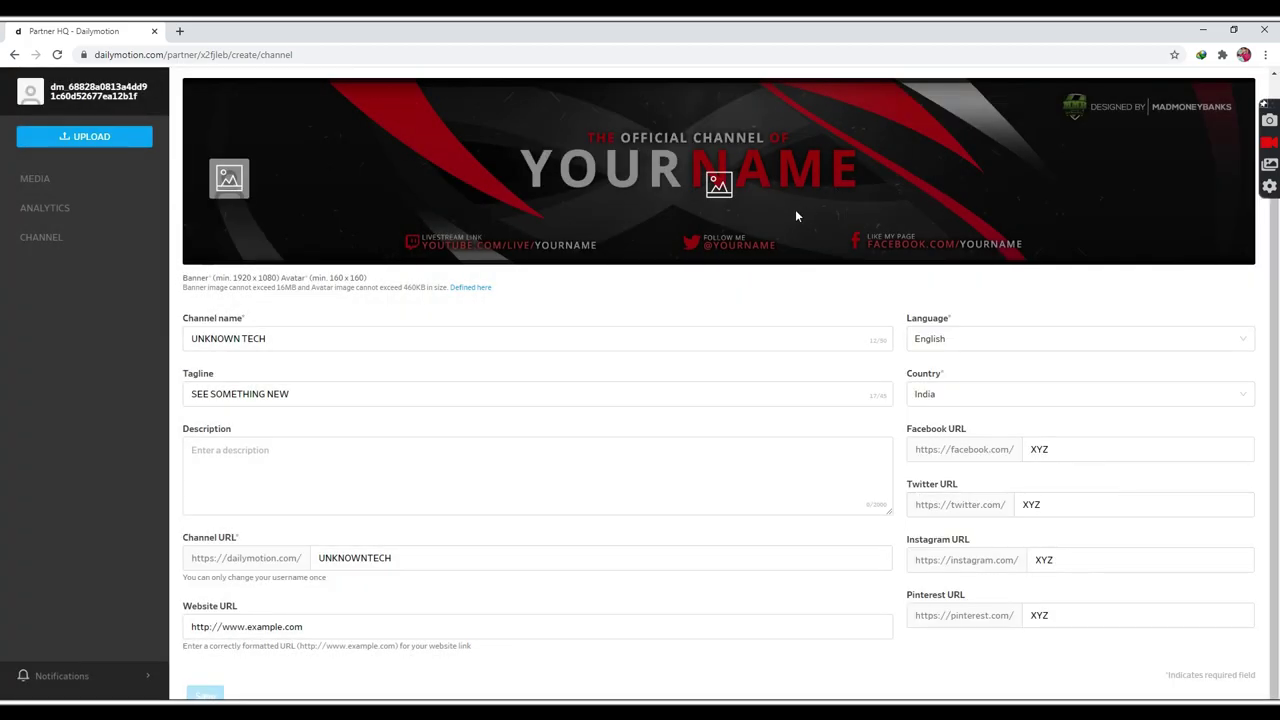
- Replace the banner with the CM 'Coming Soon' image
click(719, 184)
click(302, 138)
click(540, 359)
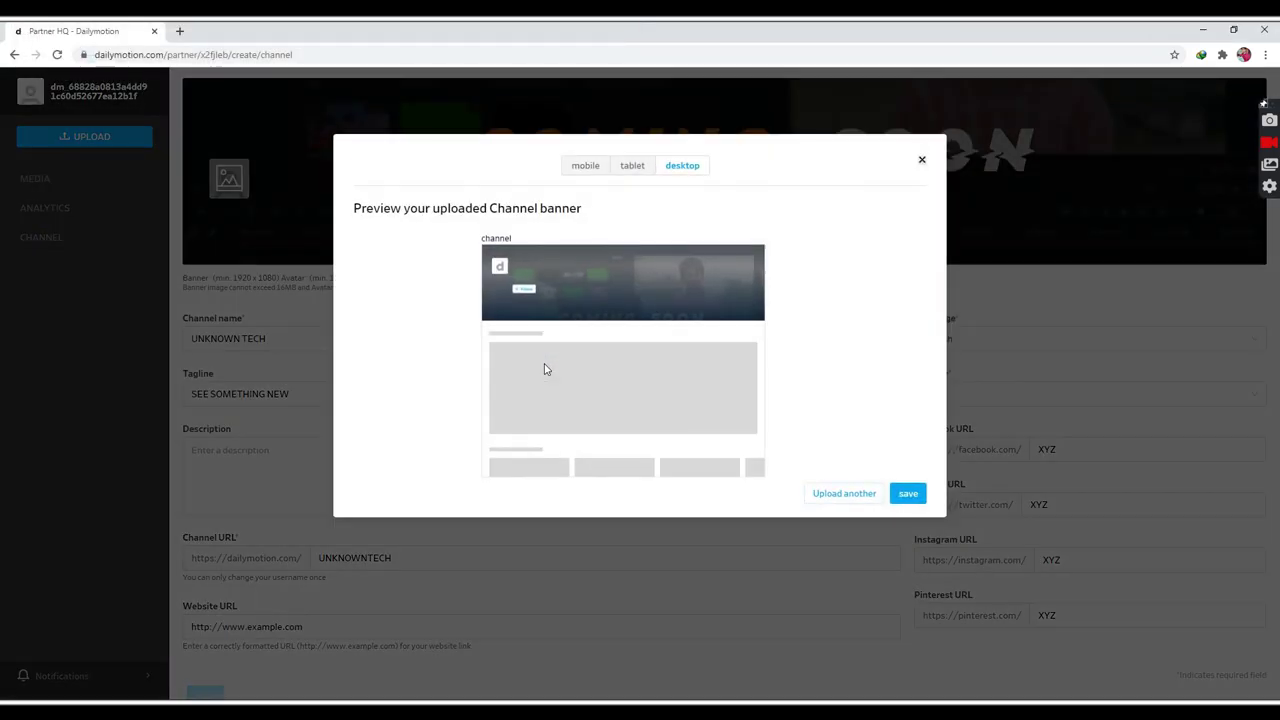
click(907, 494)
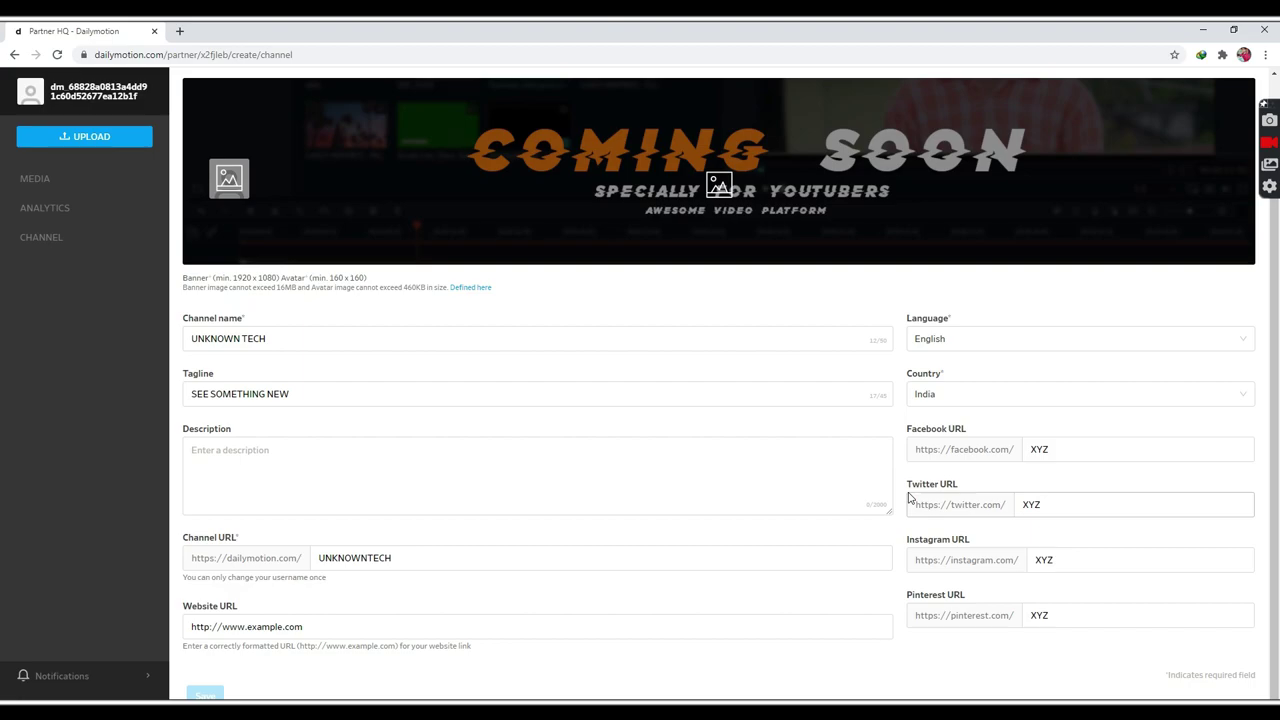
- Set the download image as the channel avatar and save the channel details
click(234, 180)
click(376, 130)
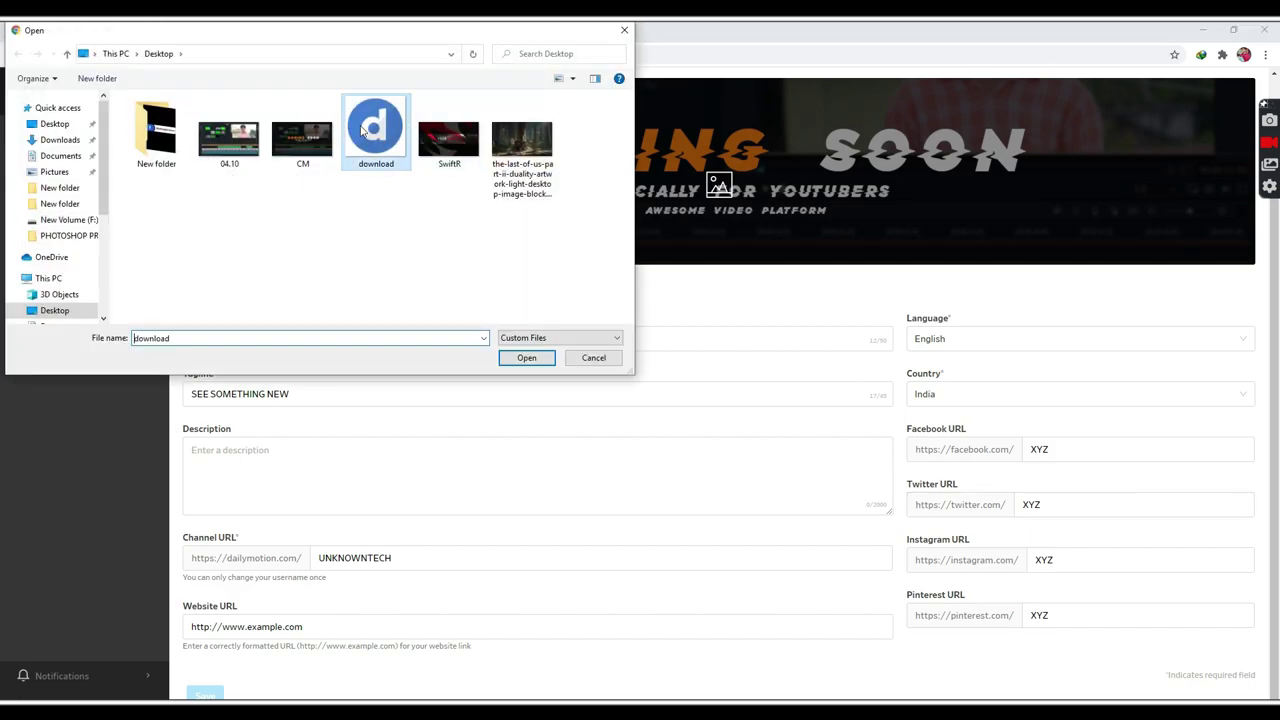
click(526, 357)
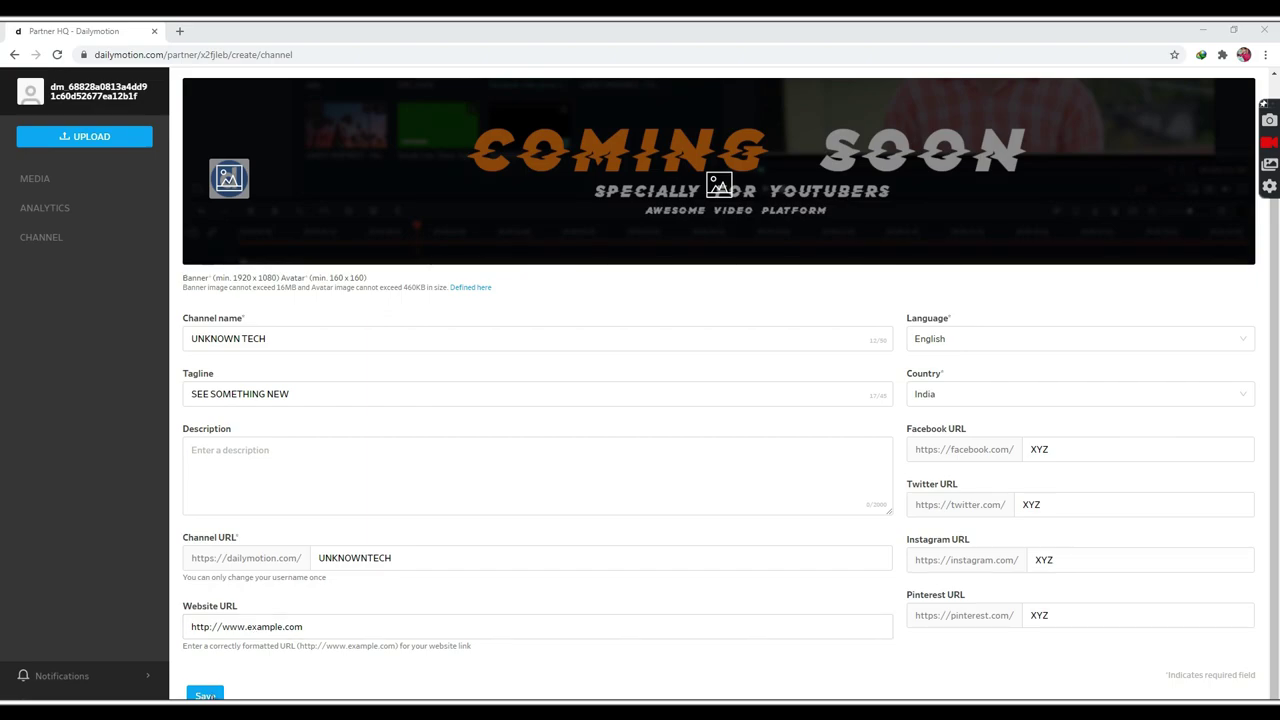
click(206, 695)
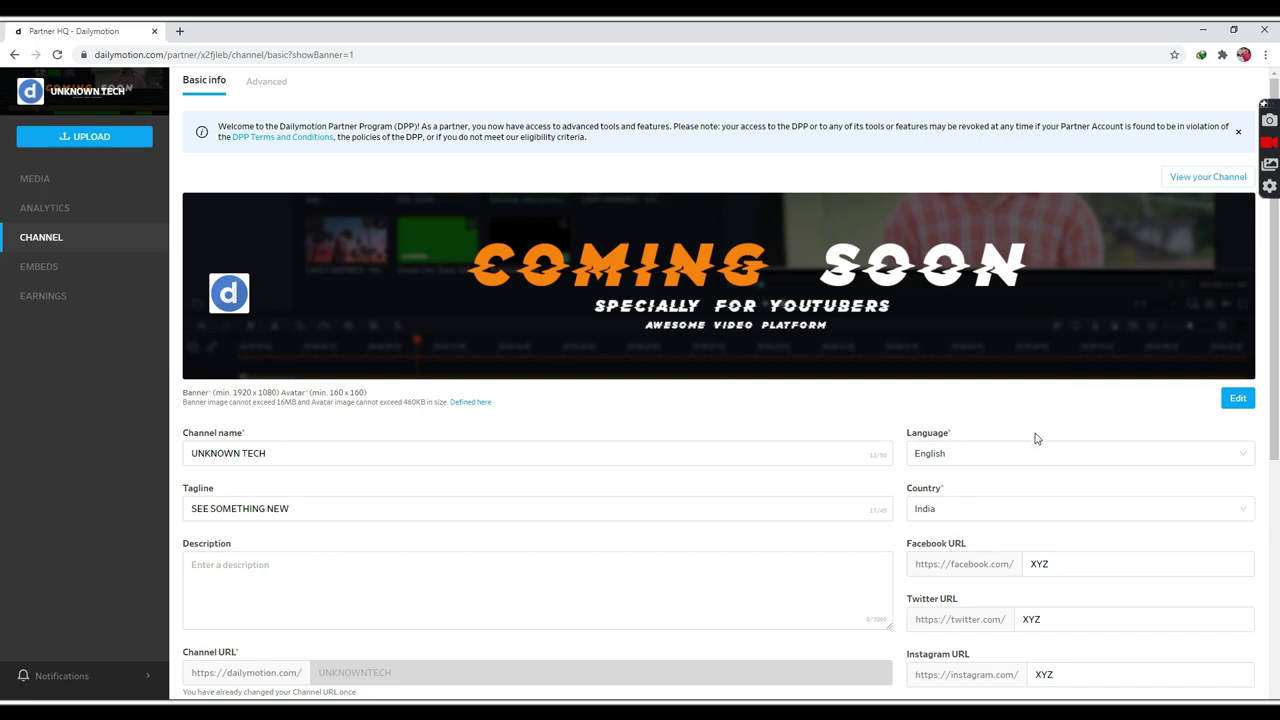
- Look through the channel's Media and Analytics pages, then go to the video upload page
scroll(1010, 445, down, 1)
scroll(710, 364, up, 1)
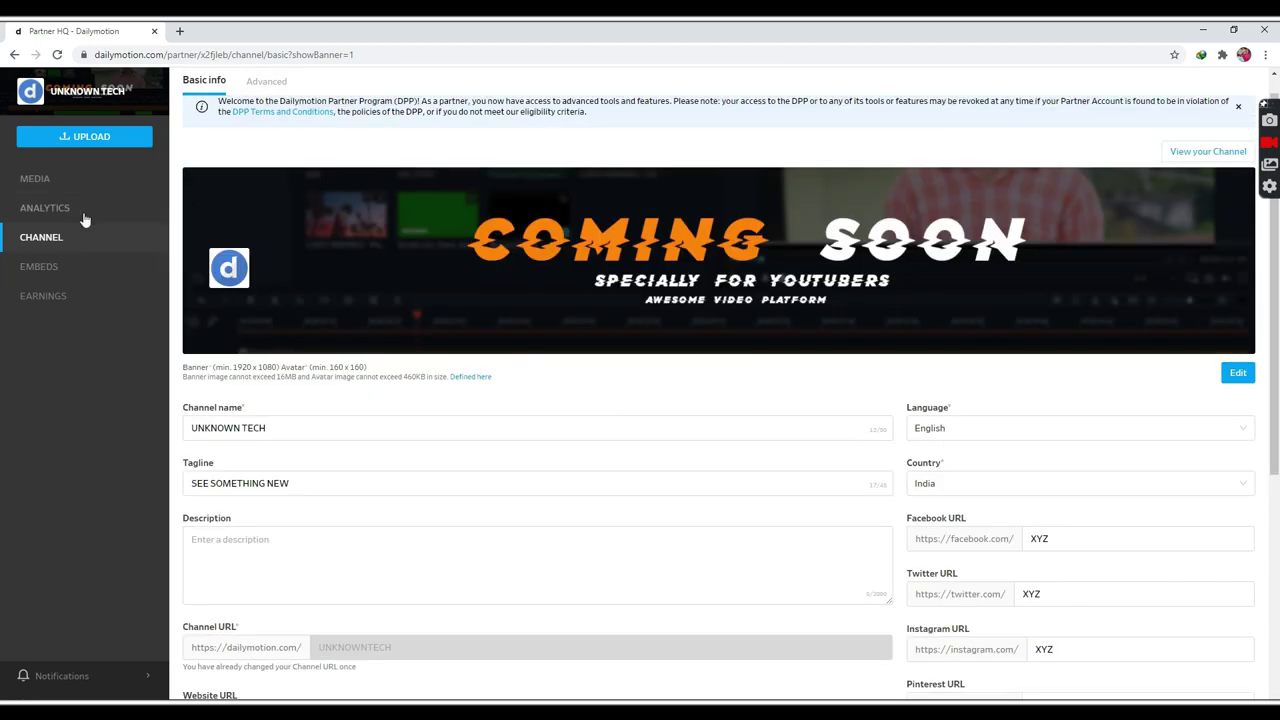
click(84, 179)
click(77, 208)
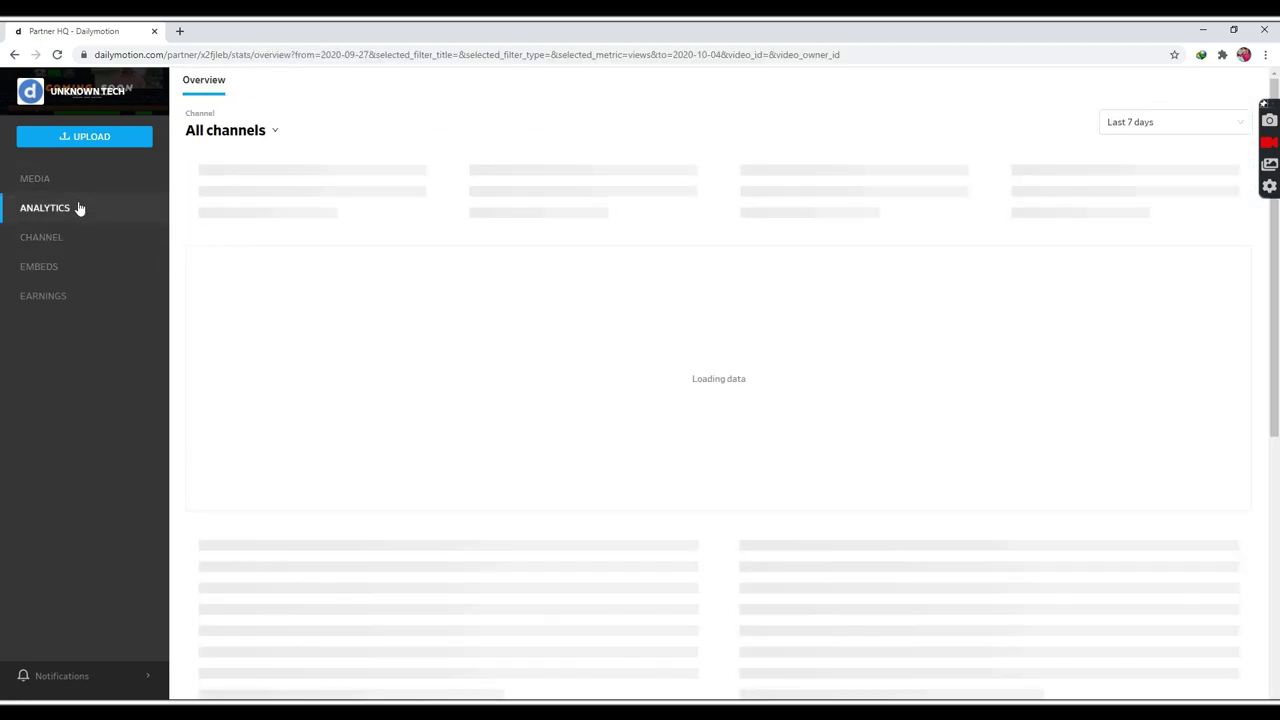
click(72, 182)
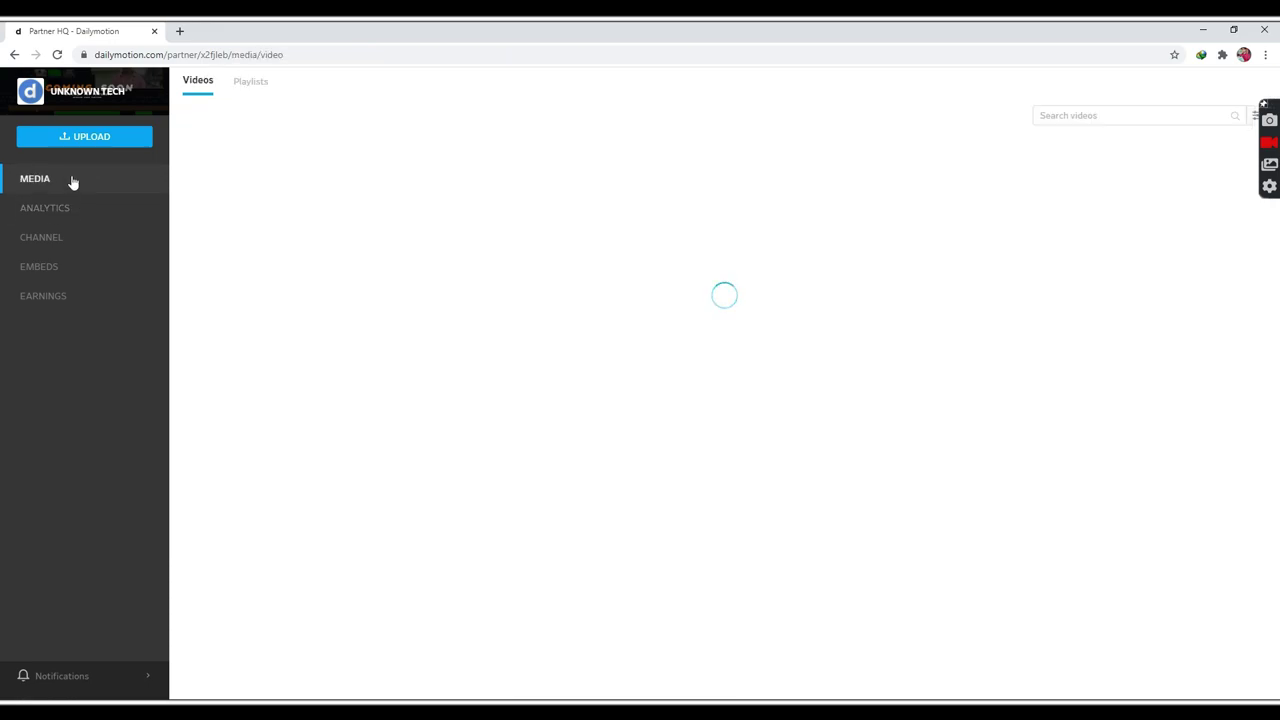
click(100, 144)
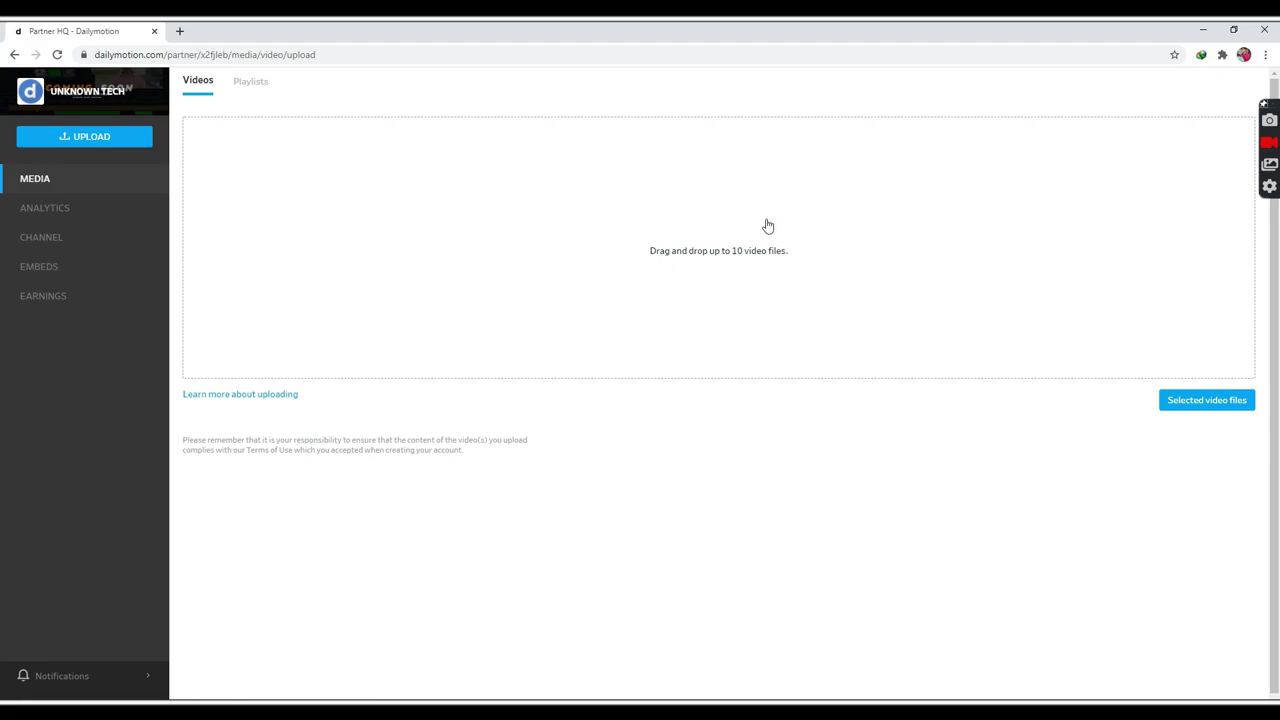
- Upload the LOWER video file from New folder
click(1229, 402)
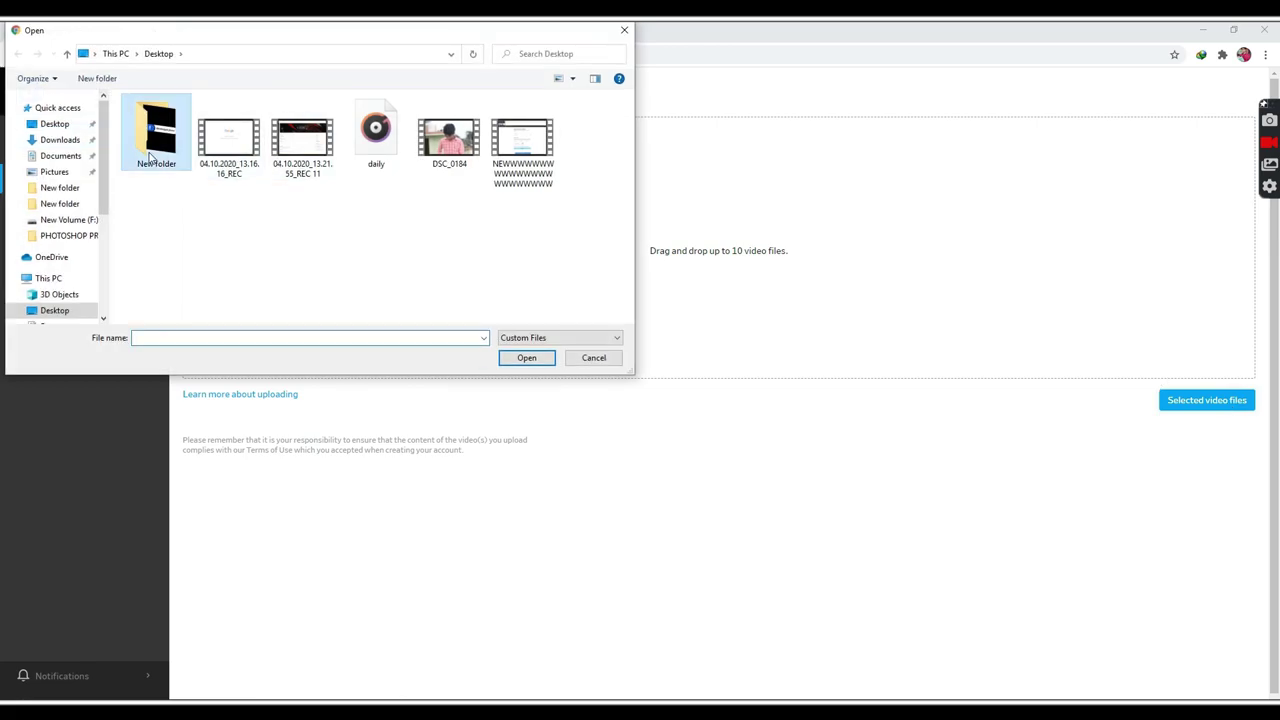
double_click(150, 157)
click(140, 163)
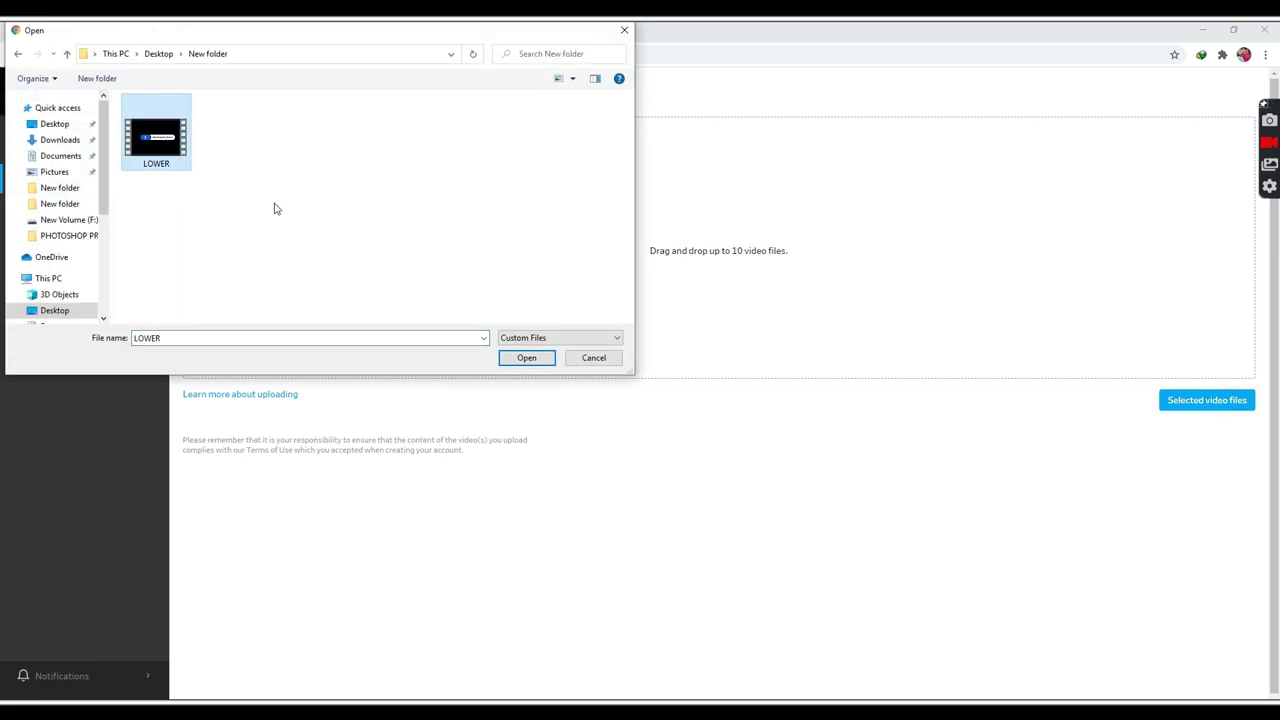
click(526, 358)
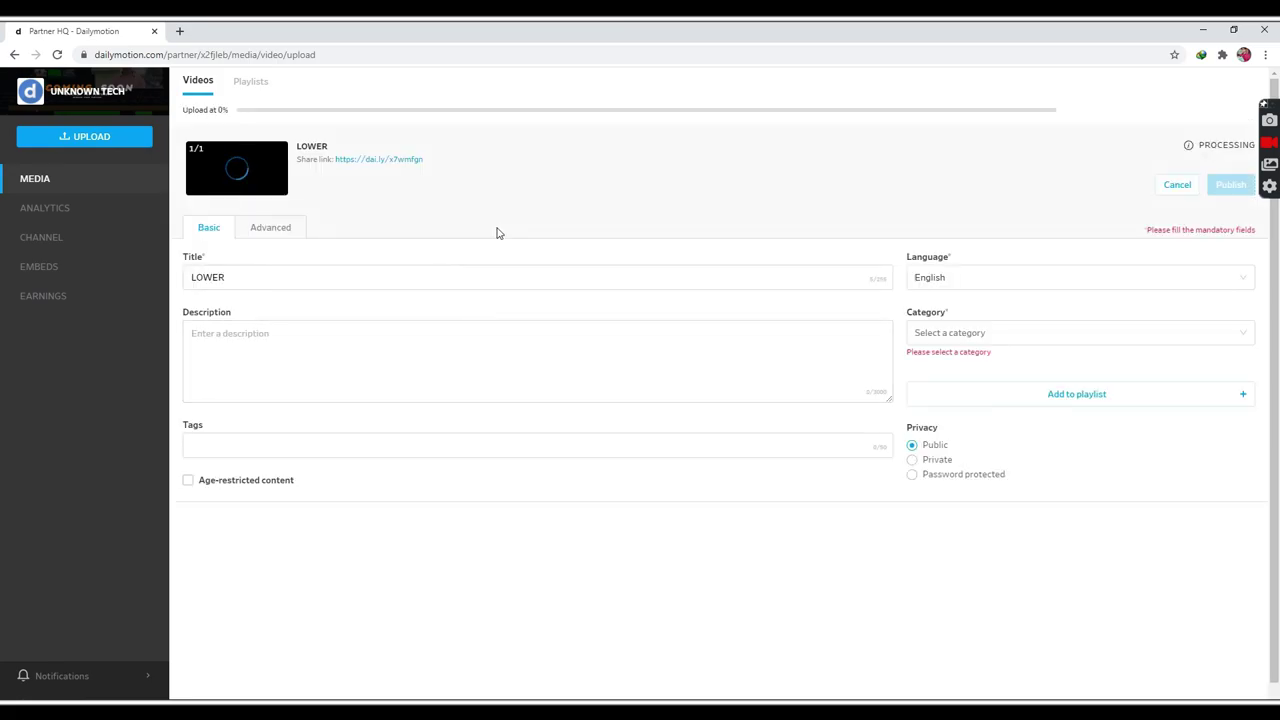
- Title the video LOWER THREAD BY ALL HELP BANGLA and paste the same text as its description
click(336, 282)
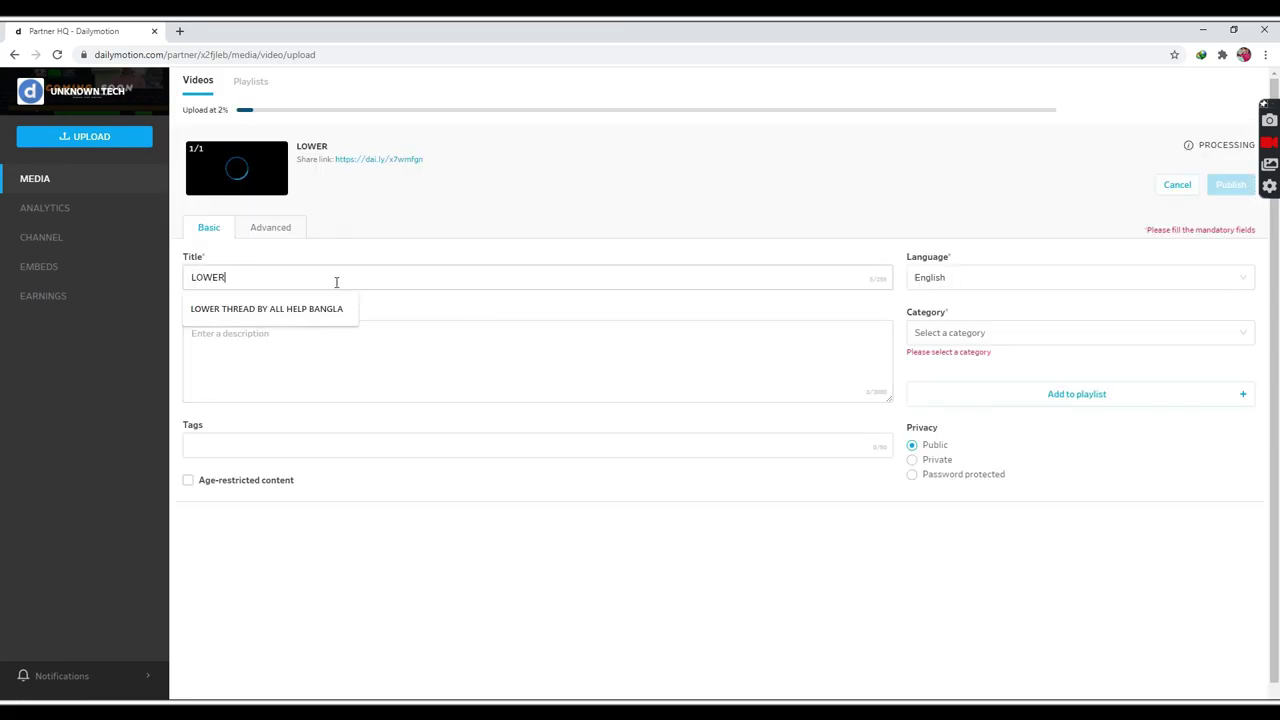
click(331, 302)
click(334, 328)
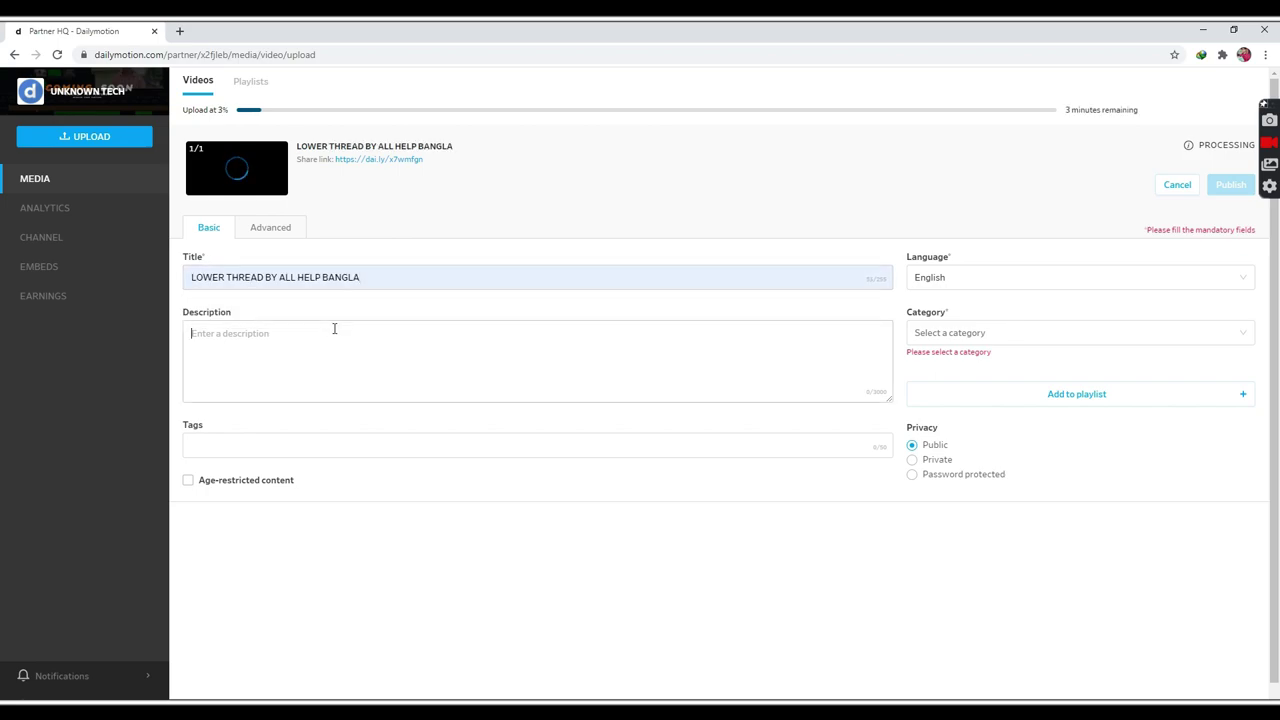
triple_click(370, 283)
key(ctrl+c)
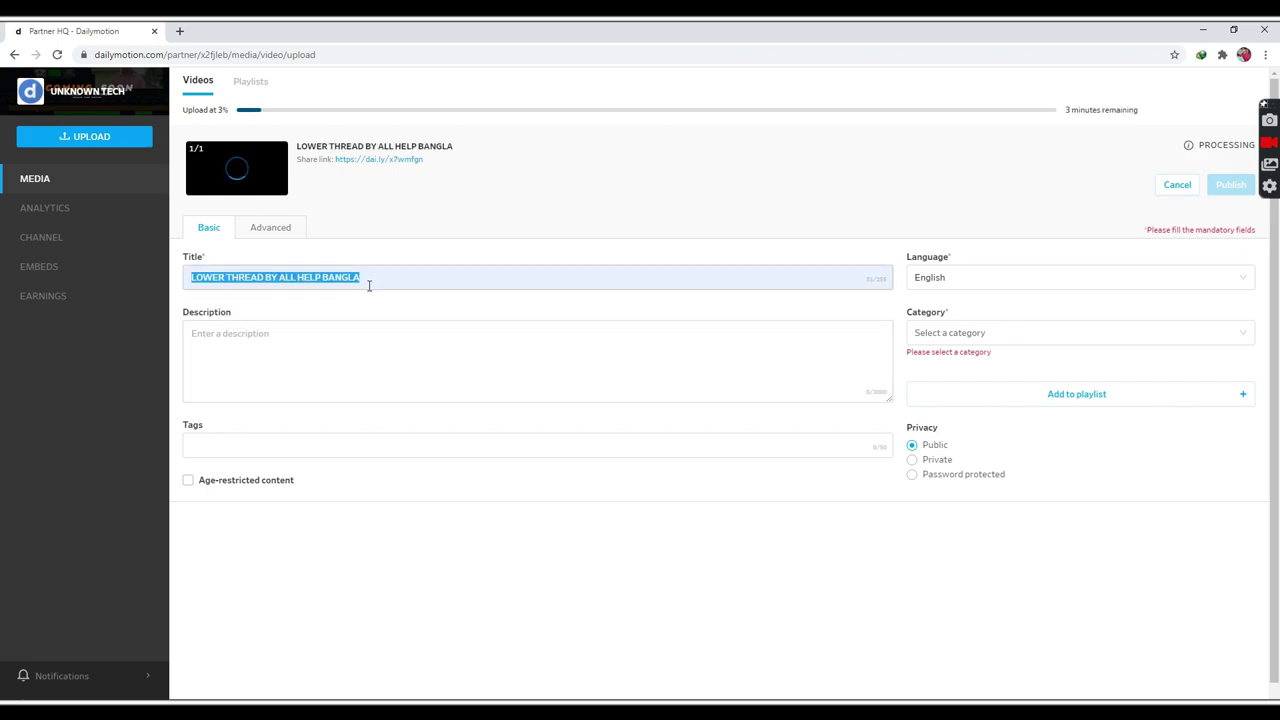
click(359, 322)
key(ctrl+v)
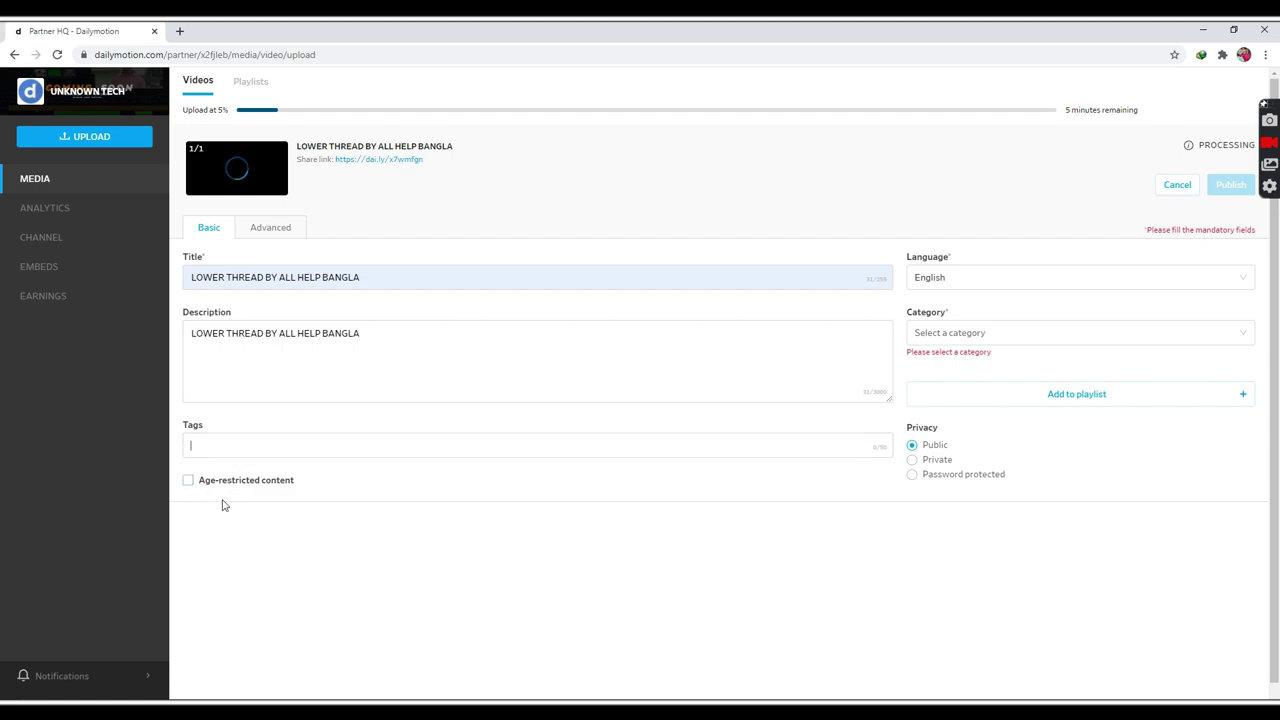
- Keep the video not age-restricted, set its category to Tech, and check the playlist options
click(192, 482)
click(191, 481)
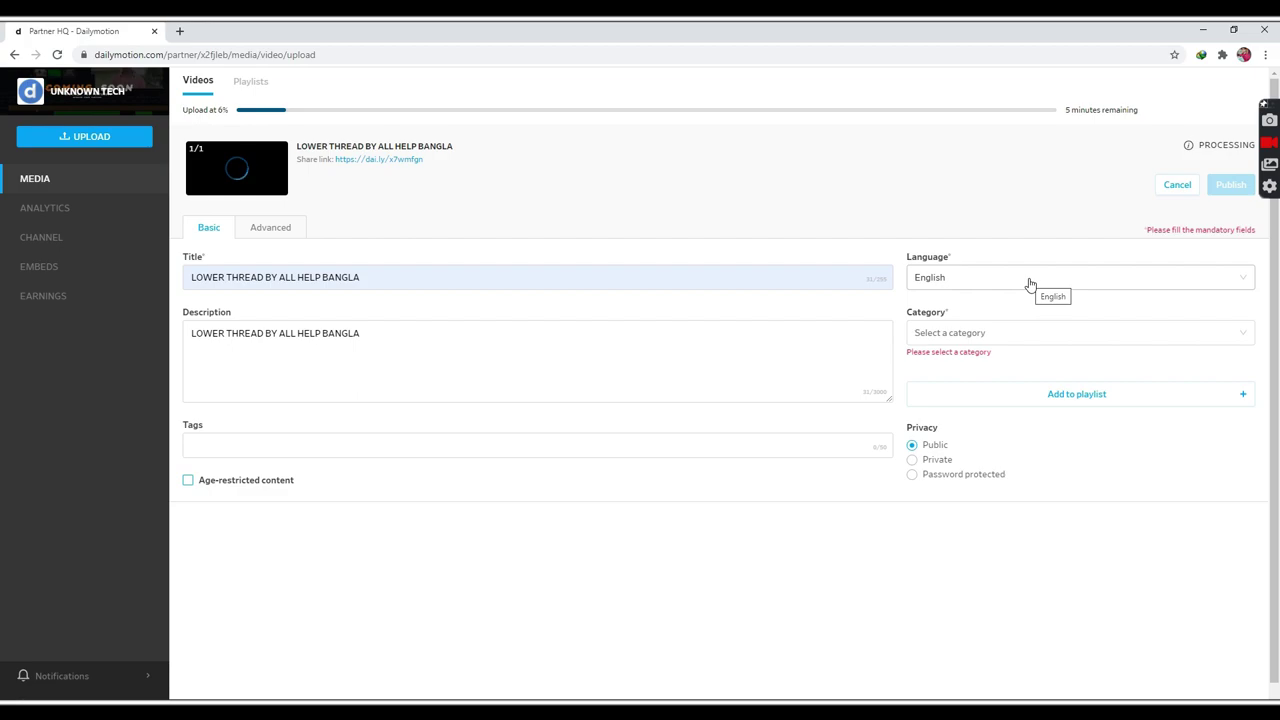
click(974, 333)
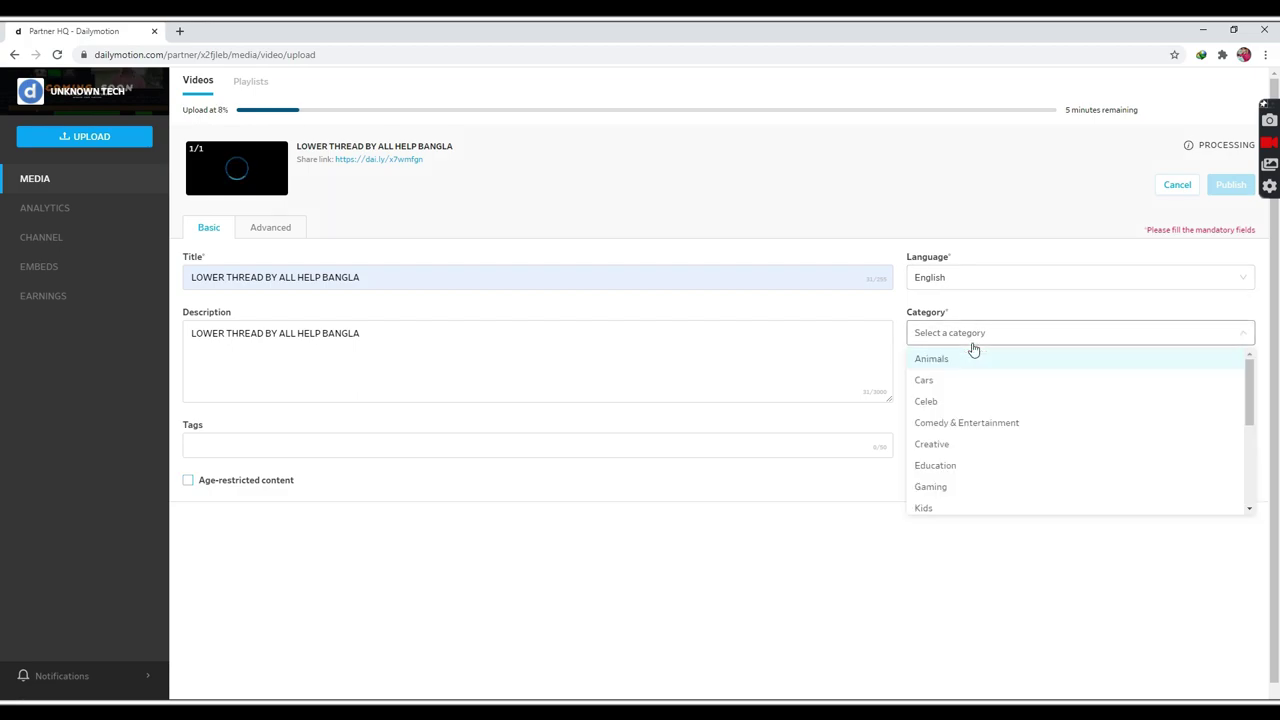
scroll(1229, 486, down, 3)
scroll(1229, 486, down, 2)
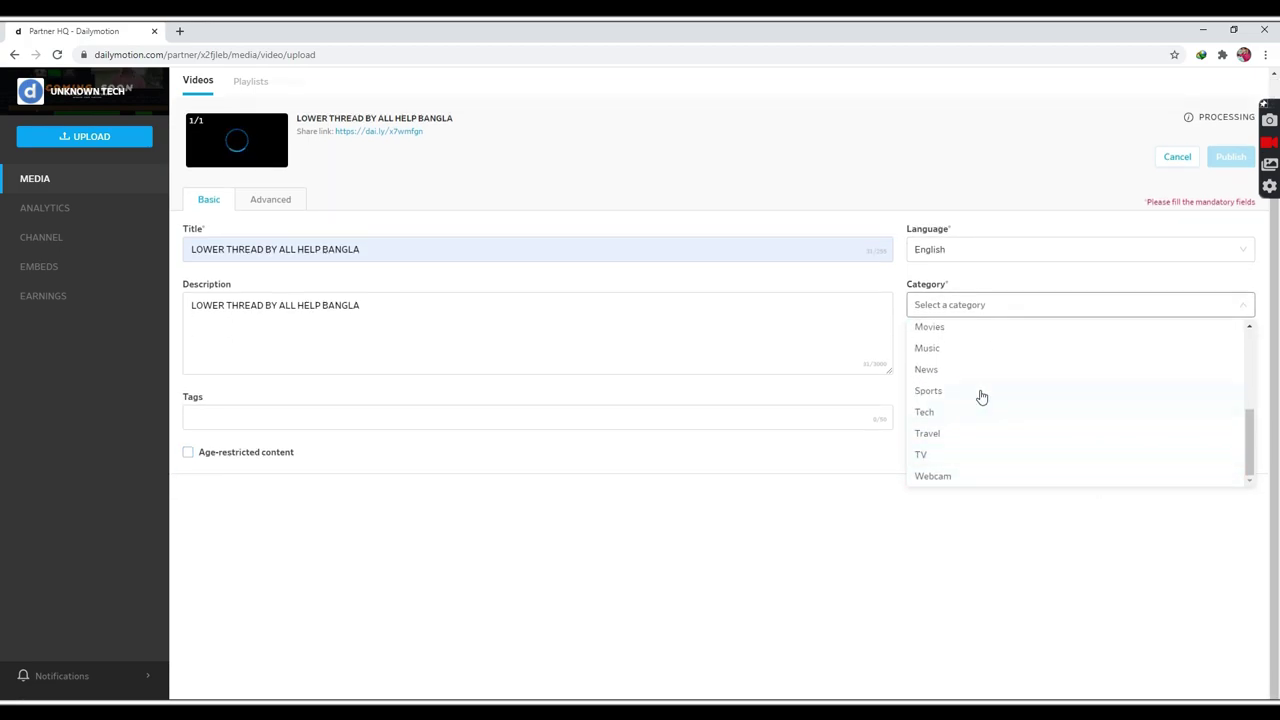
click(1016, 413)
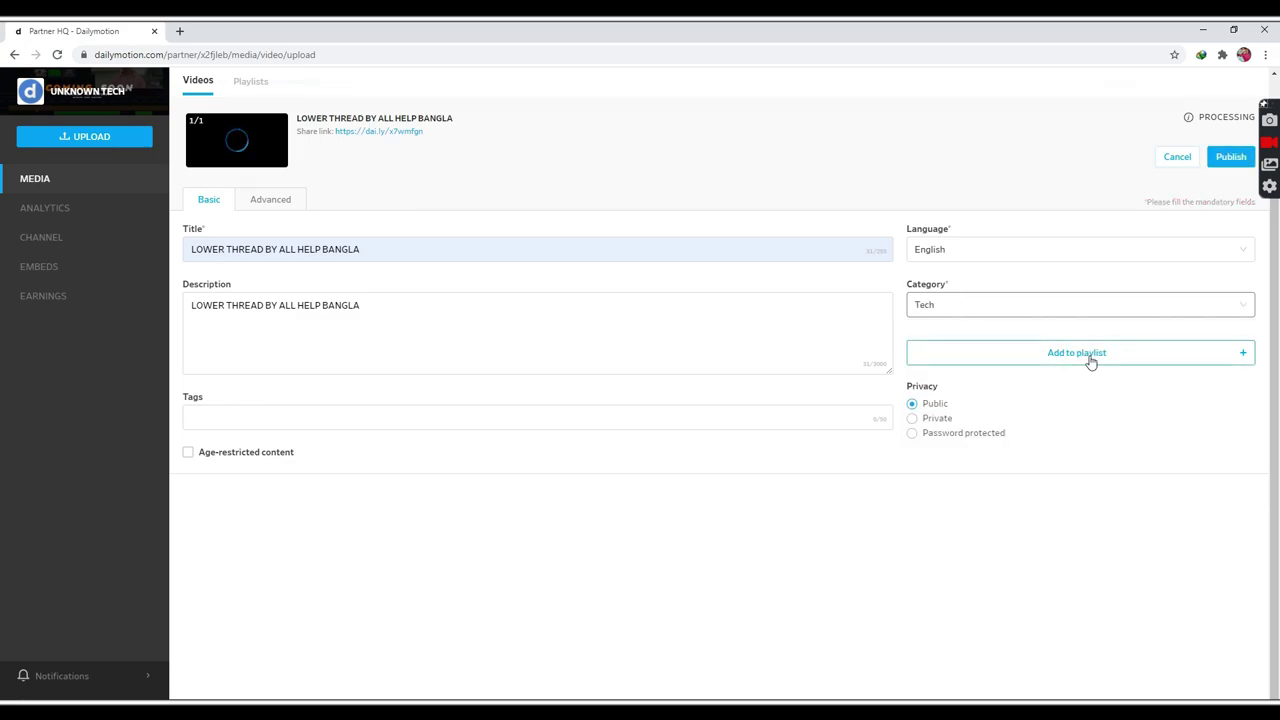
click(1090, 360)
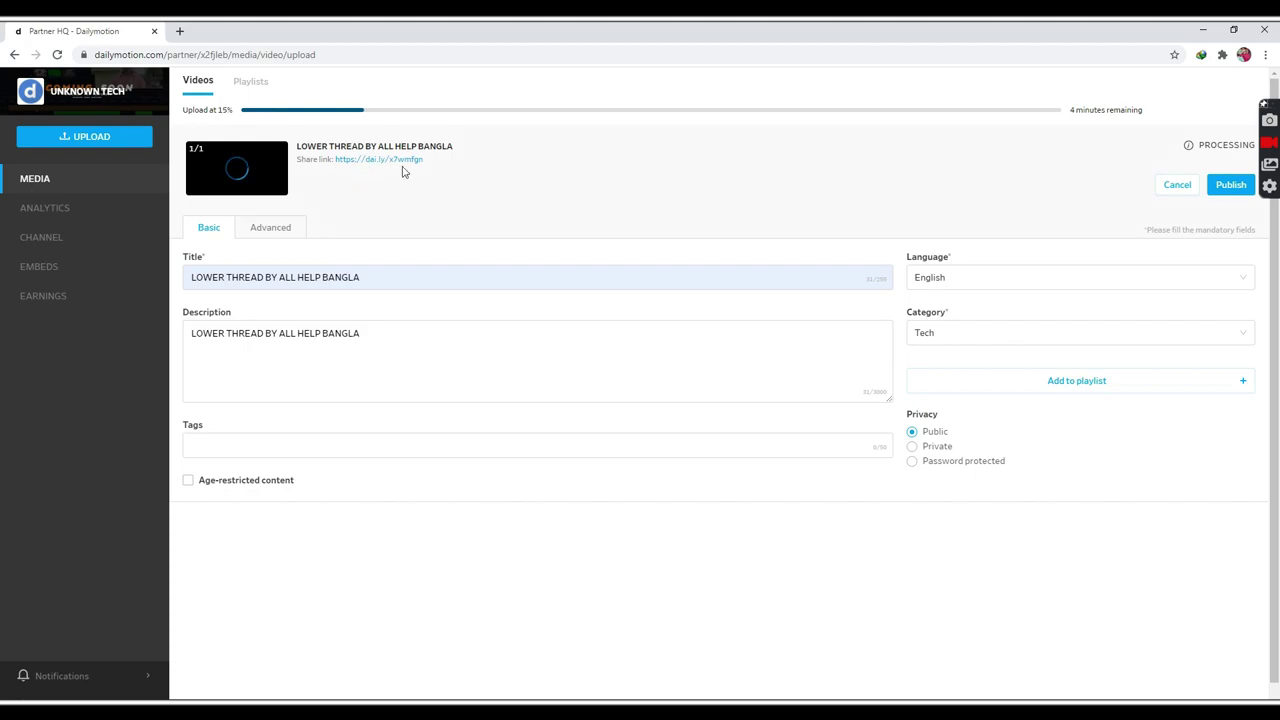
- Set the video's Advanced geoblocking to Only block in, then return to the Basic details
click(288, 227)
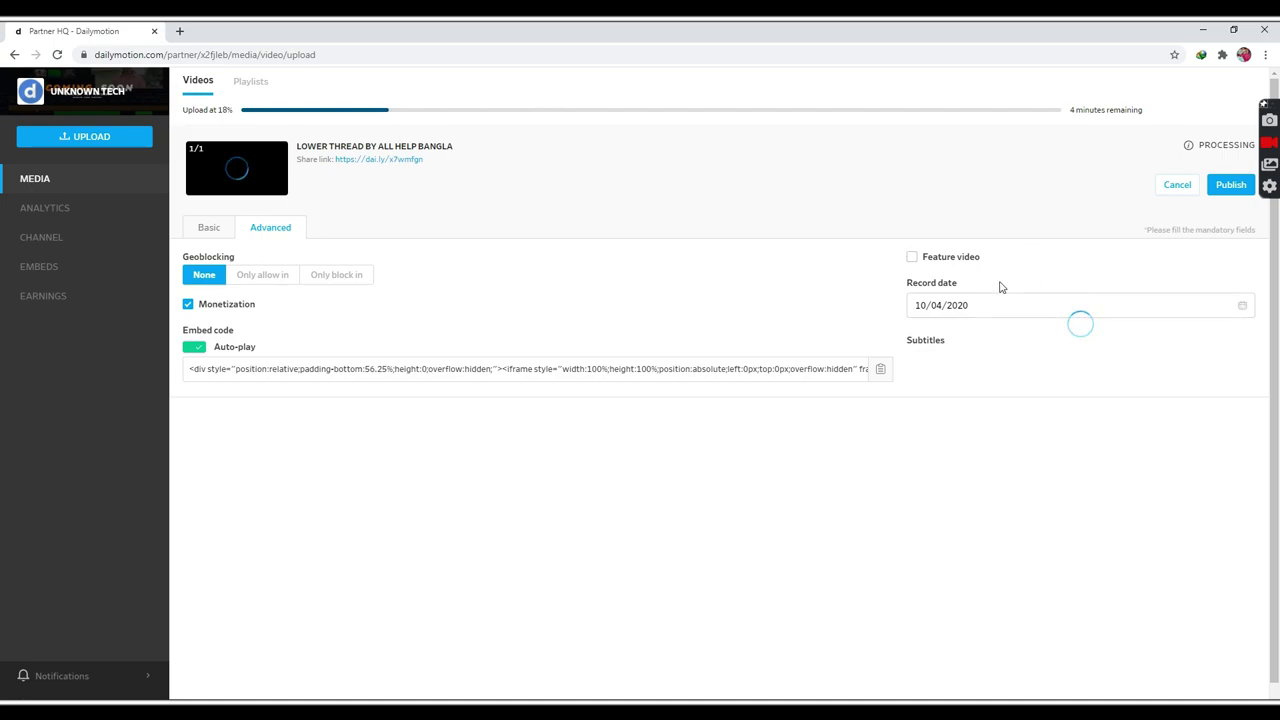
click(283, 278)
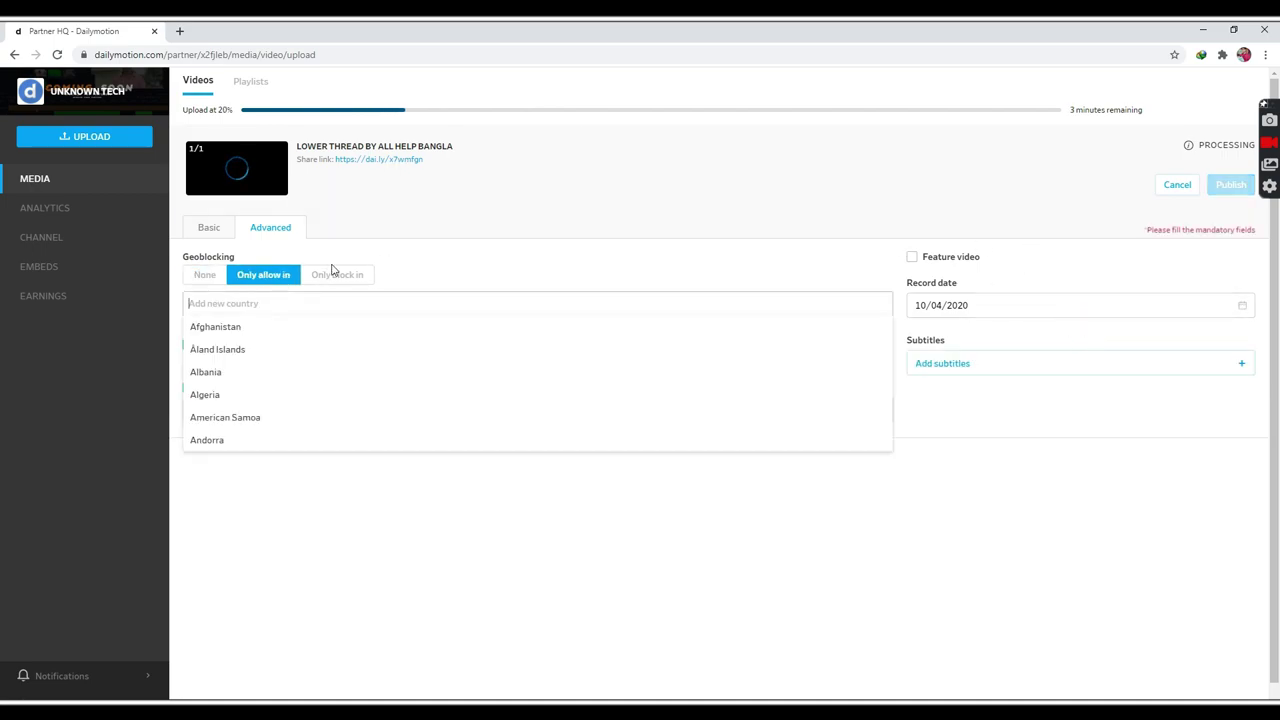
click(337, 276)
click(270, 280)
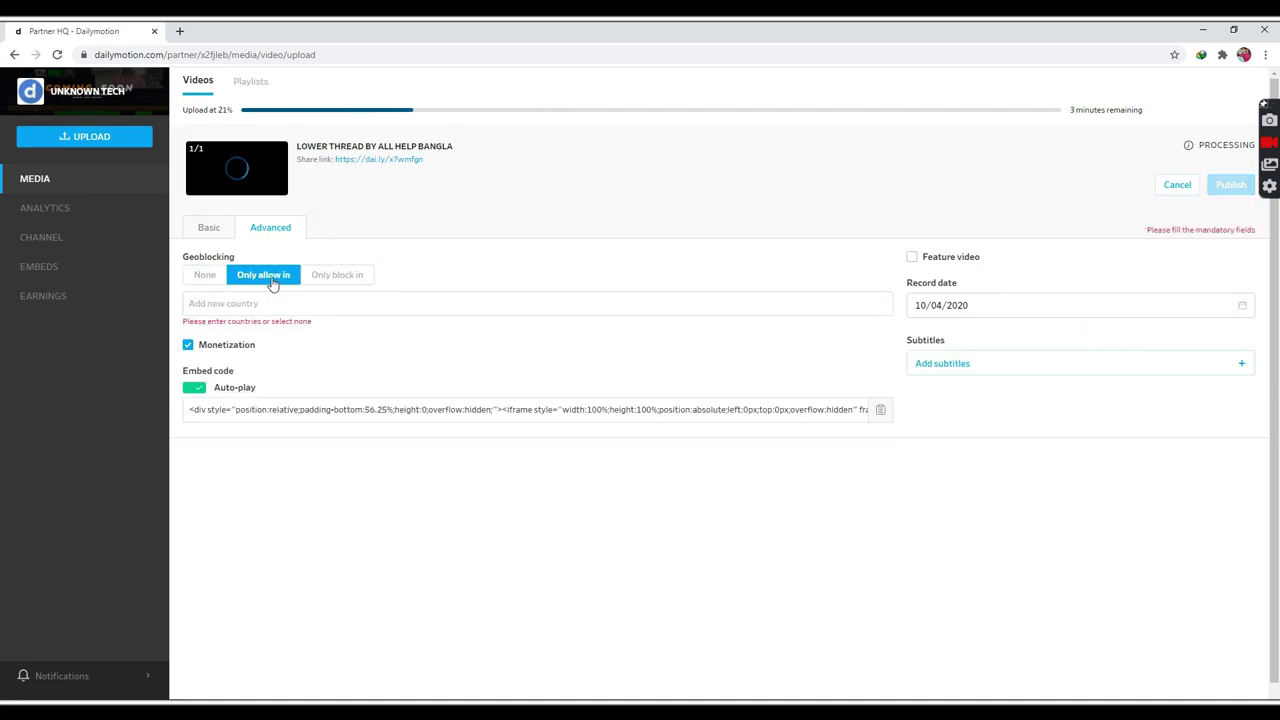
click(350, 280)
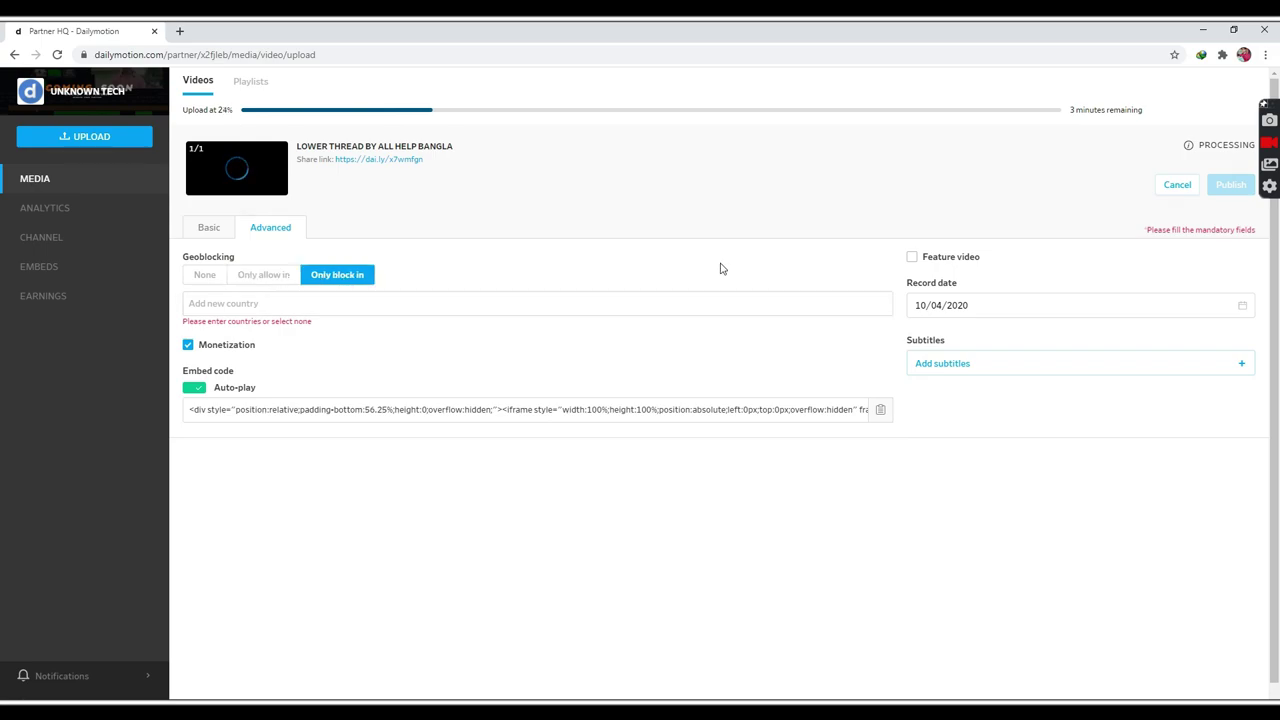
click(211, 229)
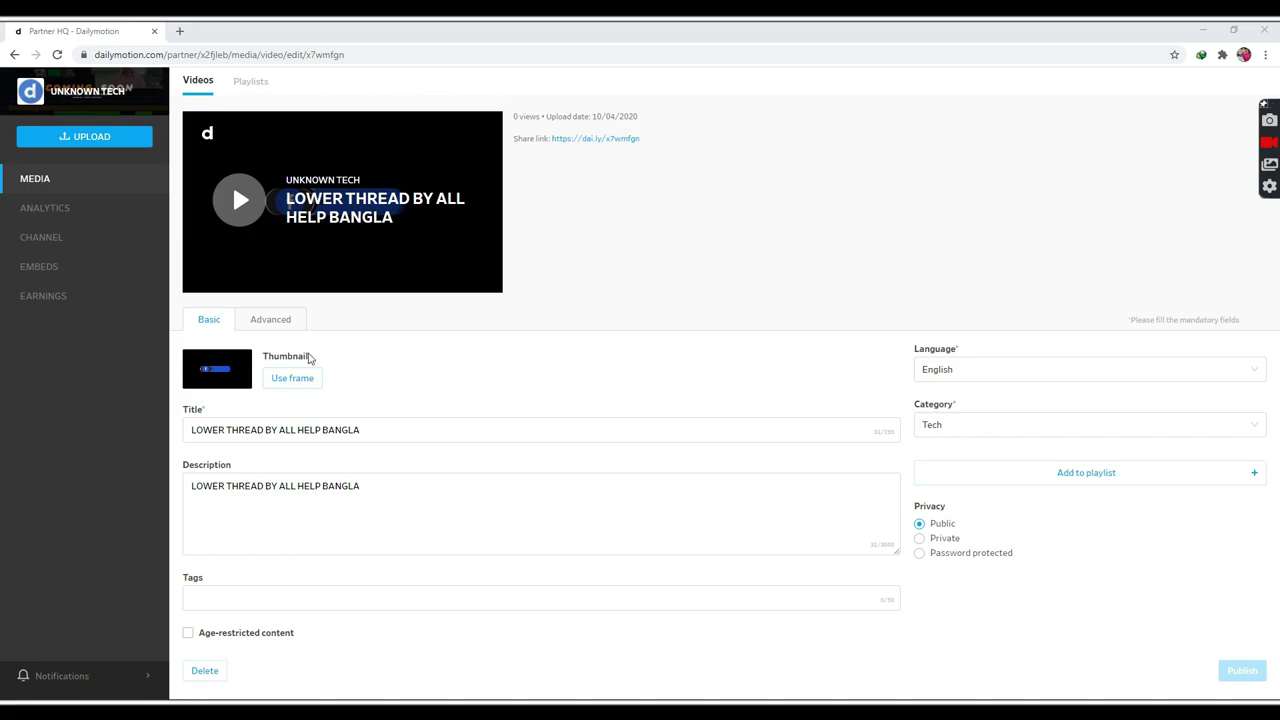
- Pick a frame from the video and use it as the thumbnail
drag(261, 356, 315, 357)
click(515, 391)
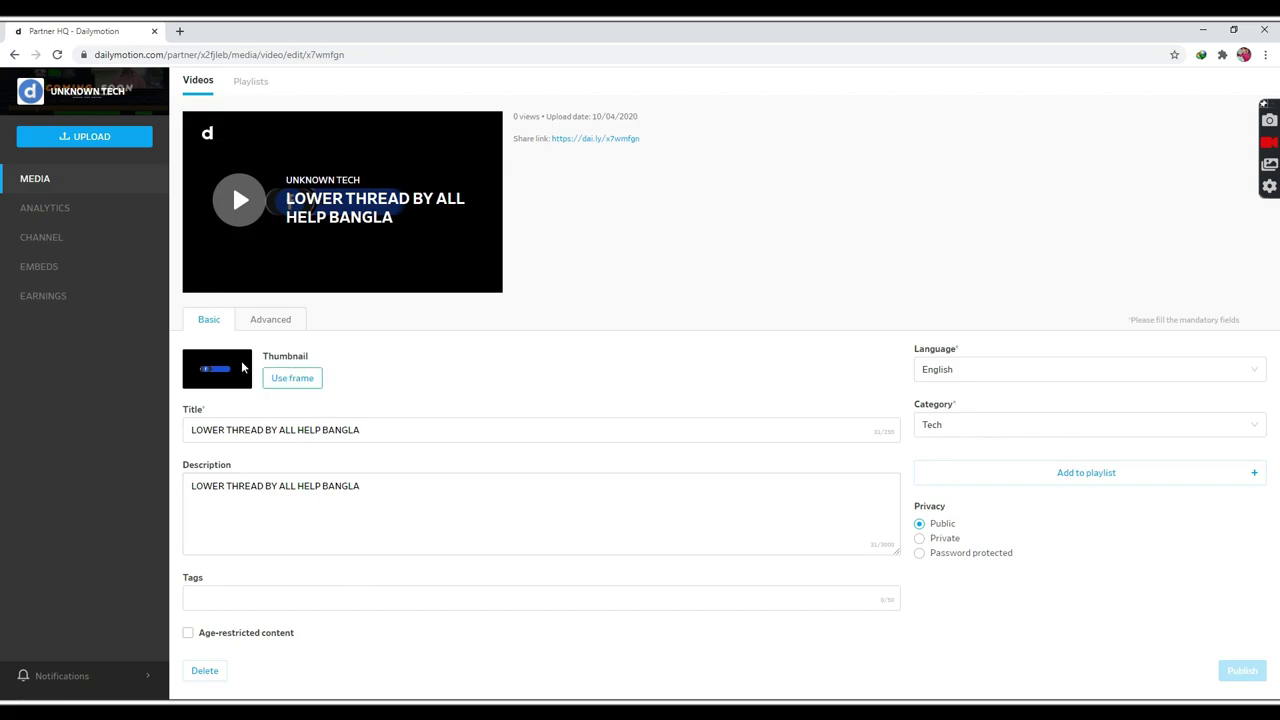
click(292, 378)
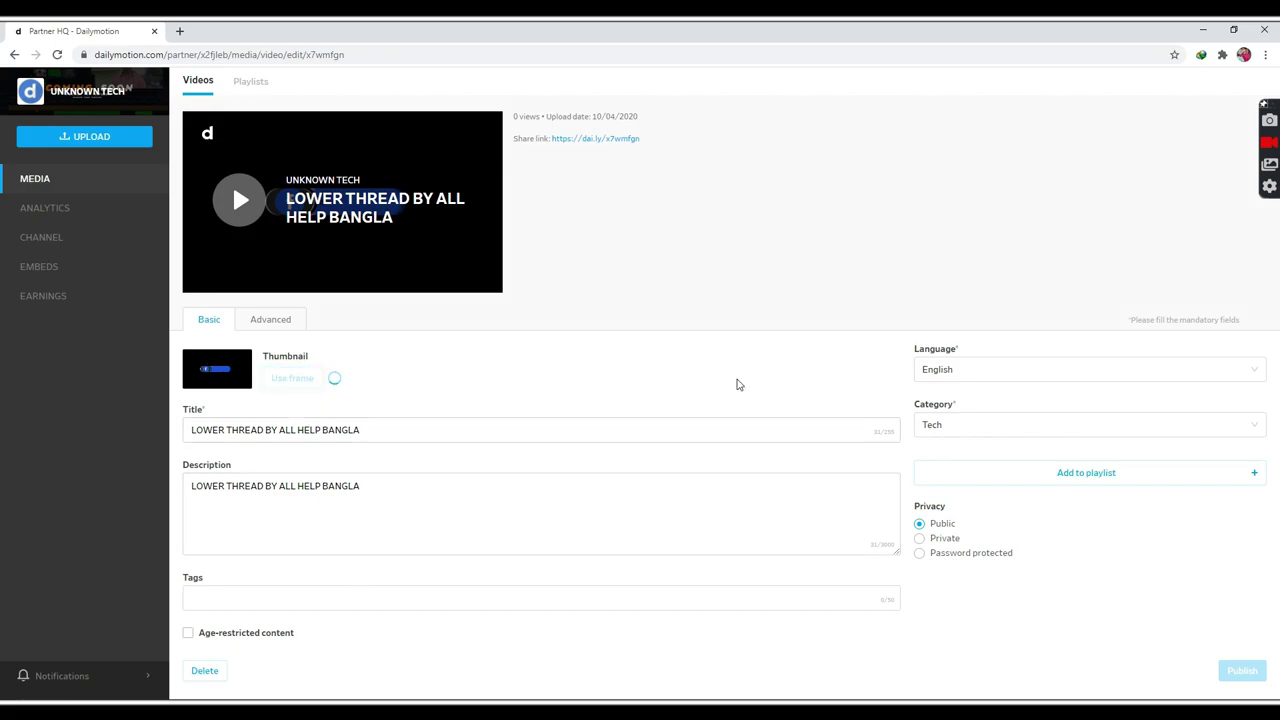
- Keep monetization enabled, publish the video, and view the Analytics overview
click(283, 322)
click(189, 398)
click(189, 397)
click(280, 369)
click(1243, 543)
click(49, 208)
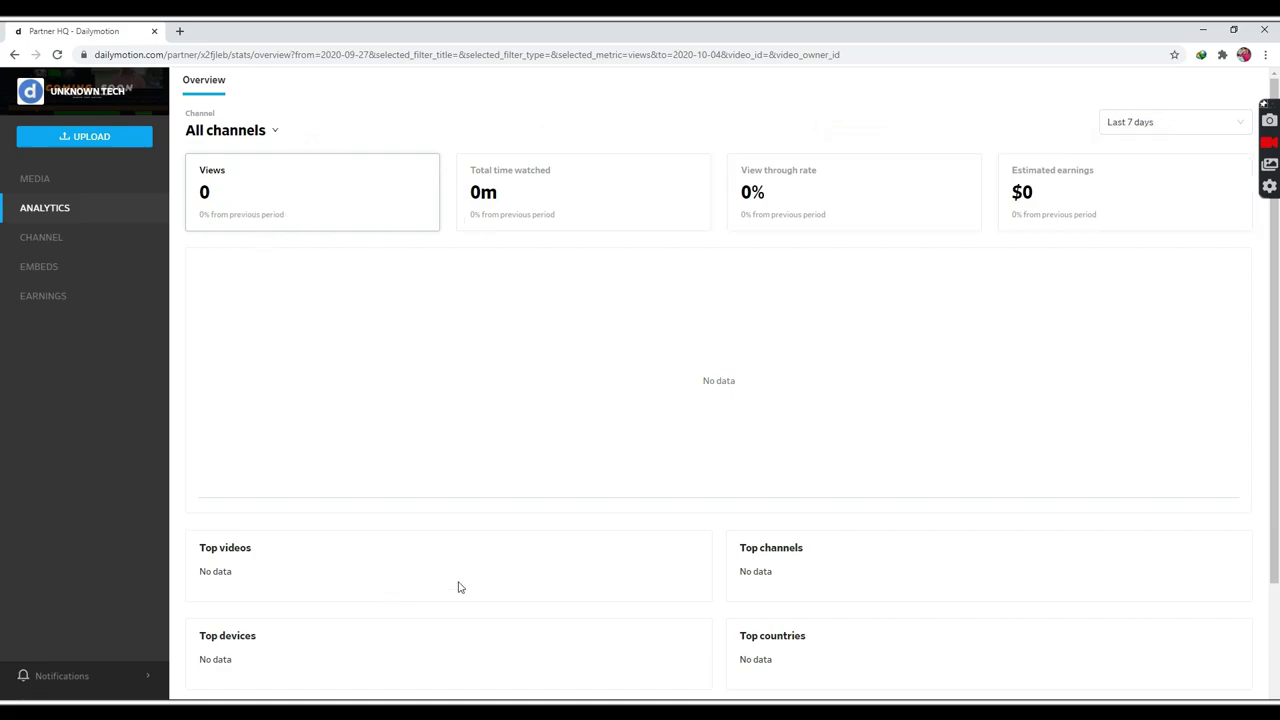
- Scroll through the Analytics overview and highlight the Top traffic sources card title
scroll(393, 599, down, 2)
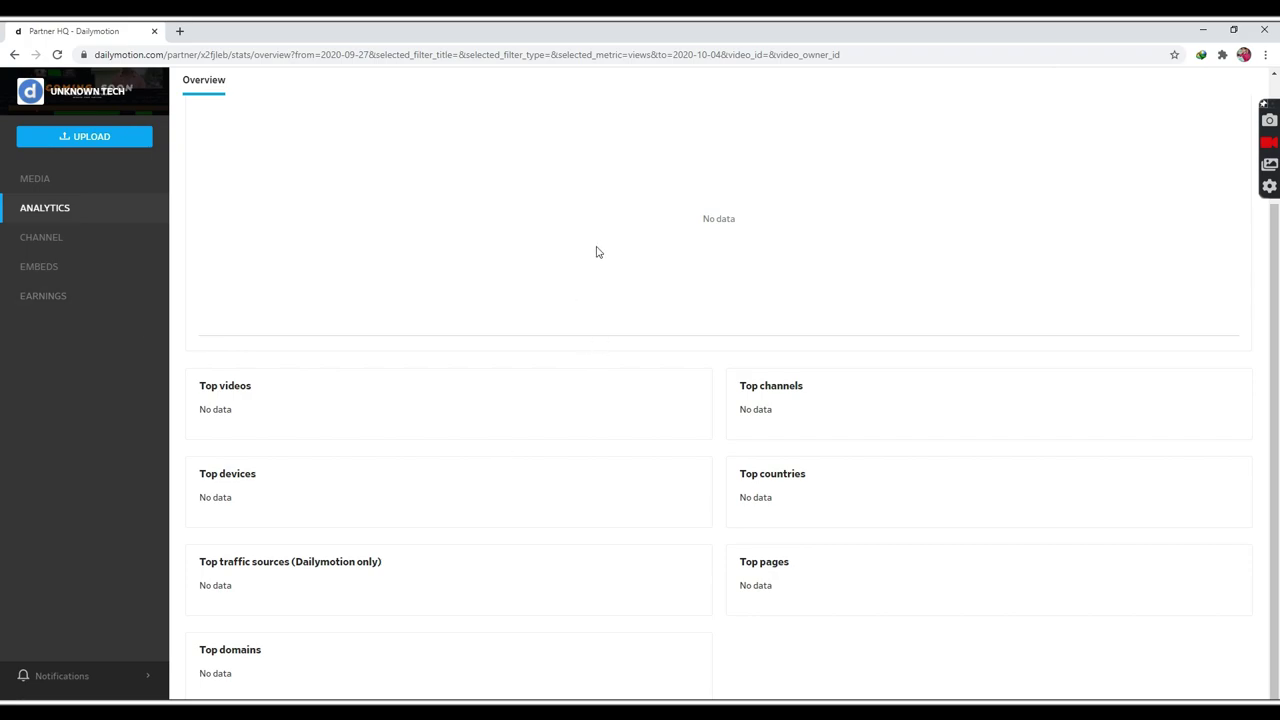
scroll(594, 255, up, 2)
scroll(614, 383, down, 2)
drag(194, 564, 423, 564)
click(481, 565)
- Open the UNKNOWN TECH channel's Basic info settings and scroll through them
click(63, 246)
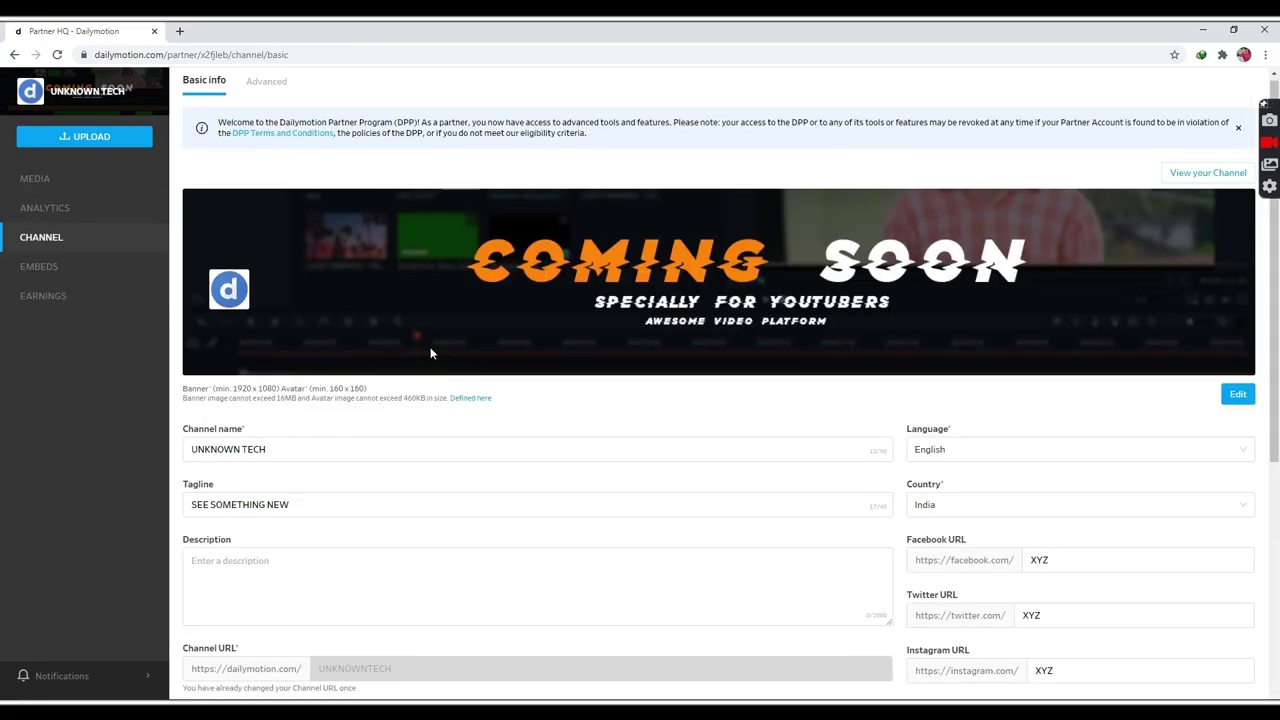
scroll(1023, 583, down, 4)
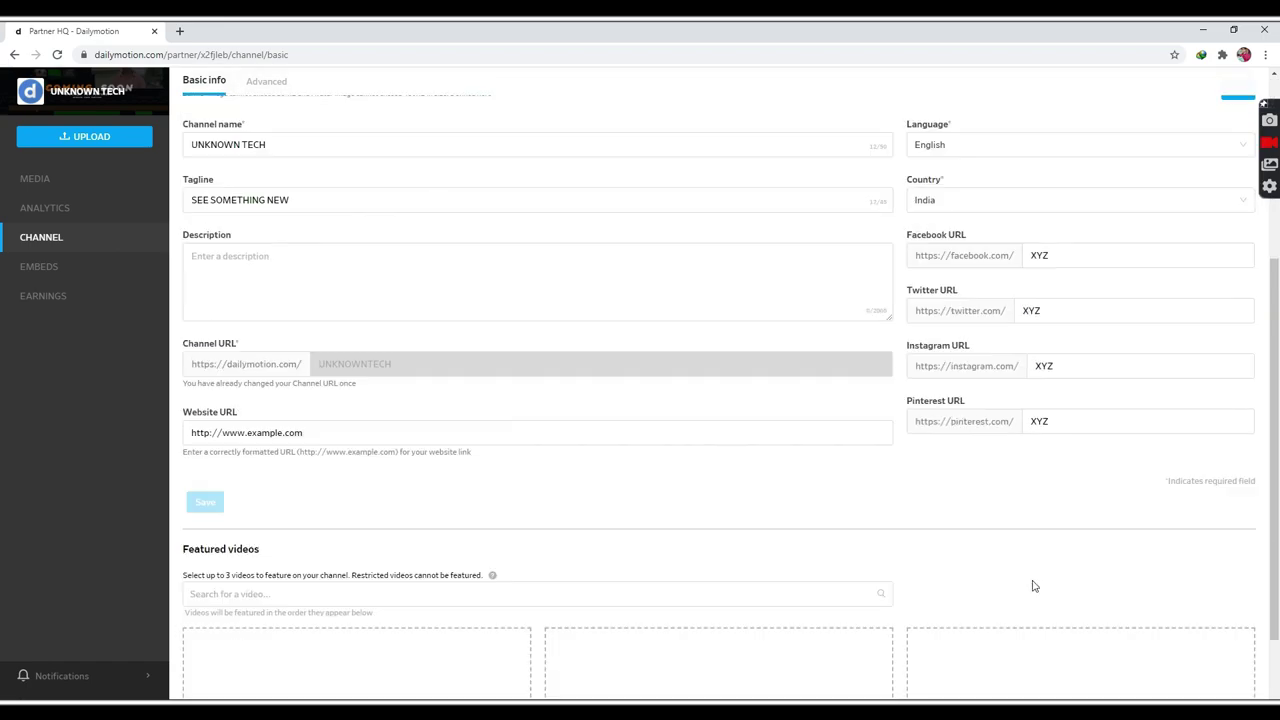
scroll(986, 334, up, 3)
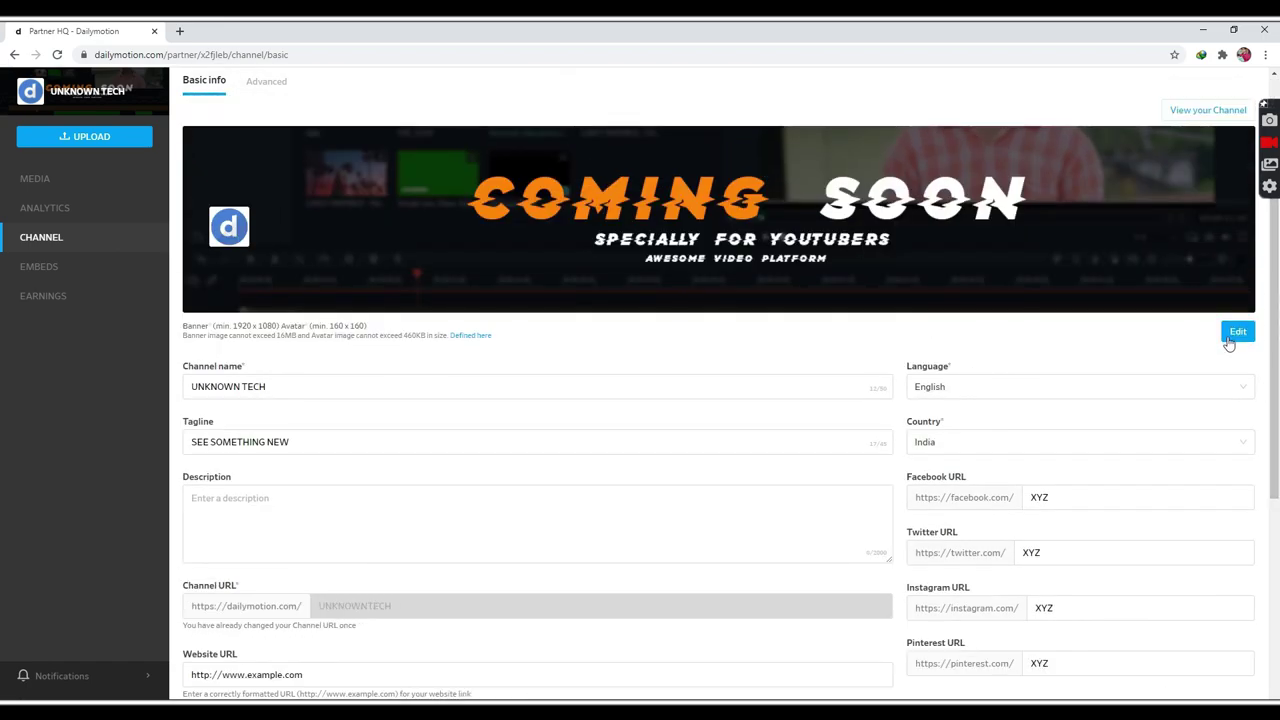
- Go to the Earnings overview and highlight the $0.00 balance and $100 threshold note
click(62, 266)
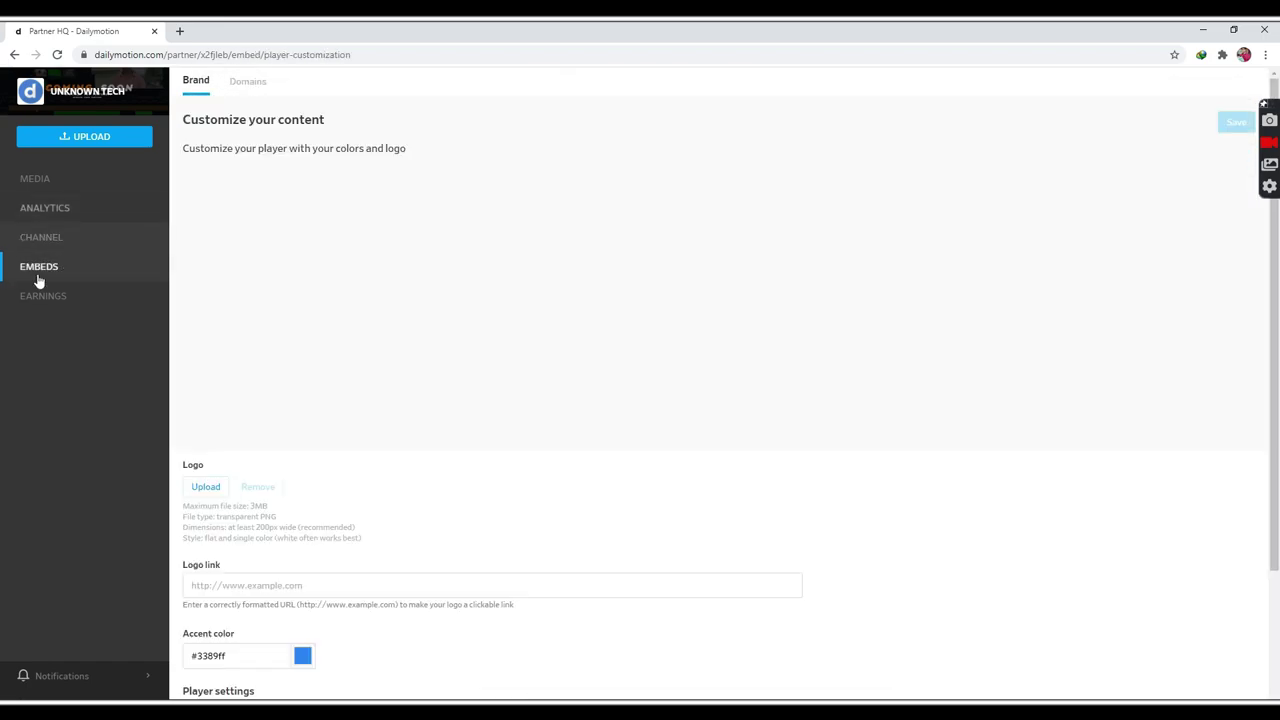
click(48, 298)
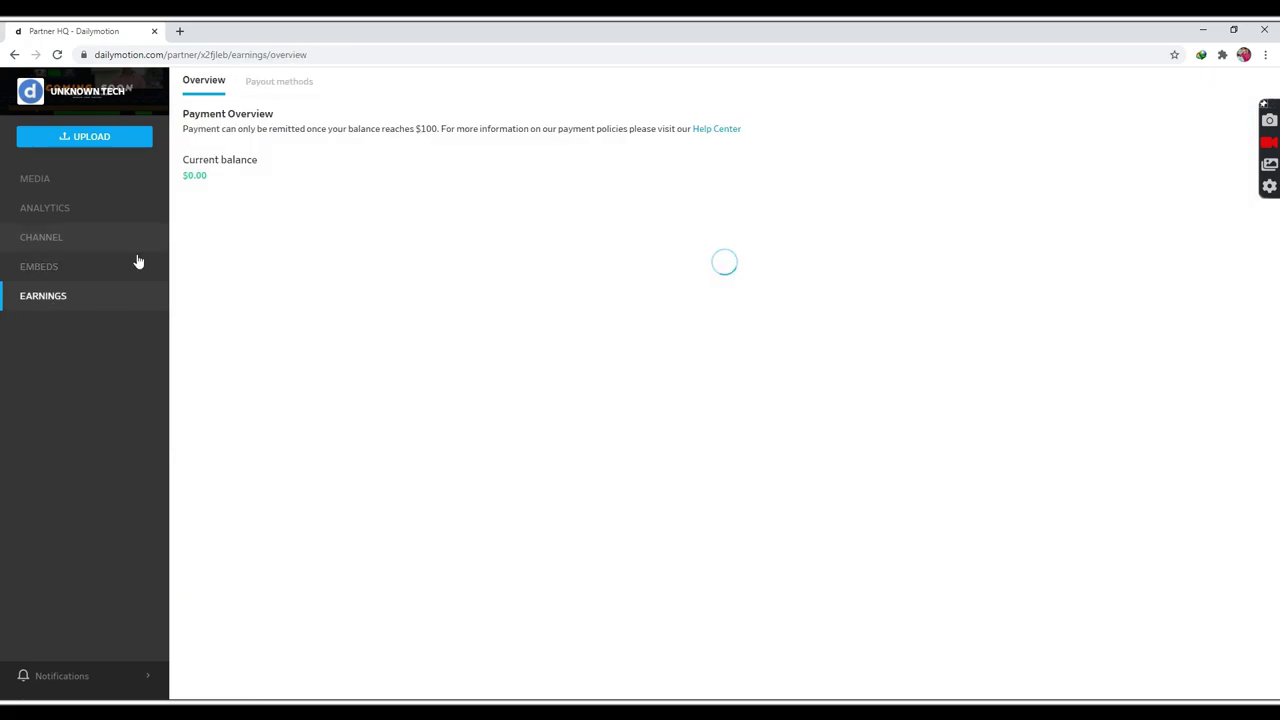
double_click(195, 175)
drag(240, 183, 170, 182)
drag(183, 133, 434, 129)
click(395, 309)
- Try the payout methods setup, picking PayPal then Payoneer before backing out
click(279, 84)
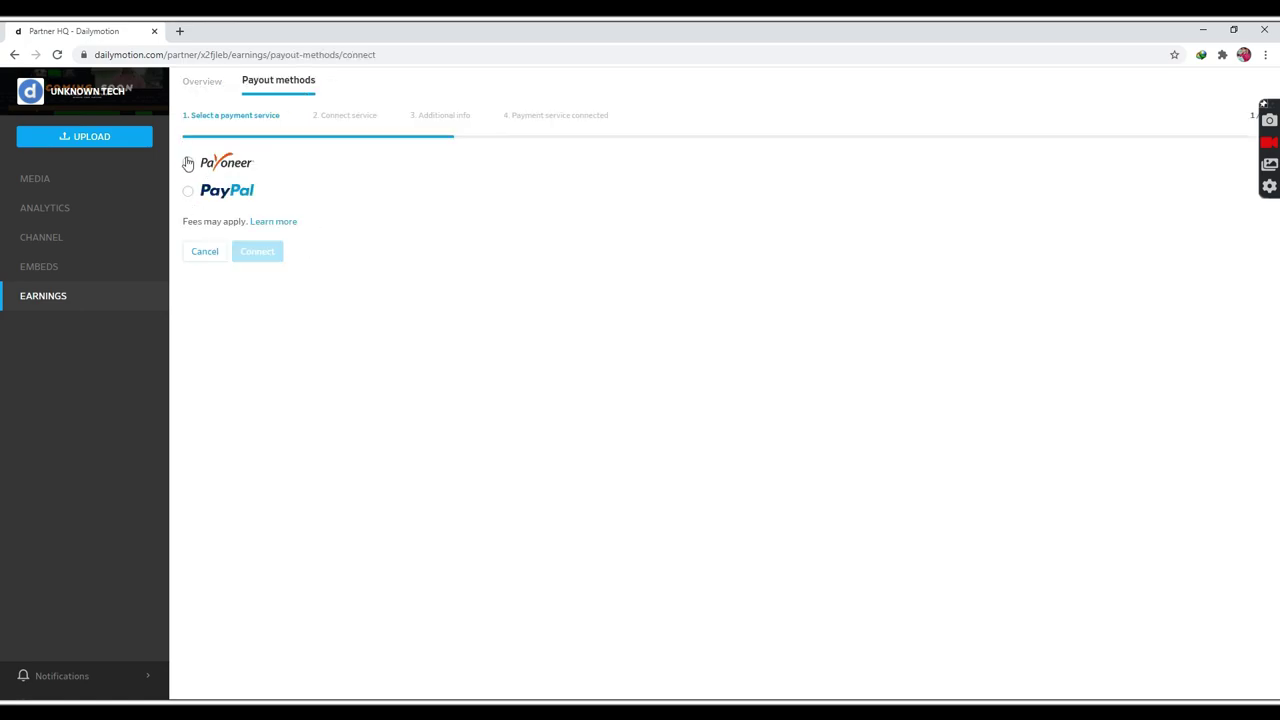
click(188, 191)
click(188, 163)
click(204, 251)
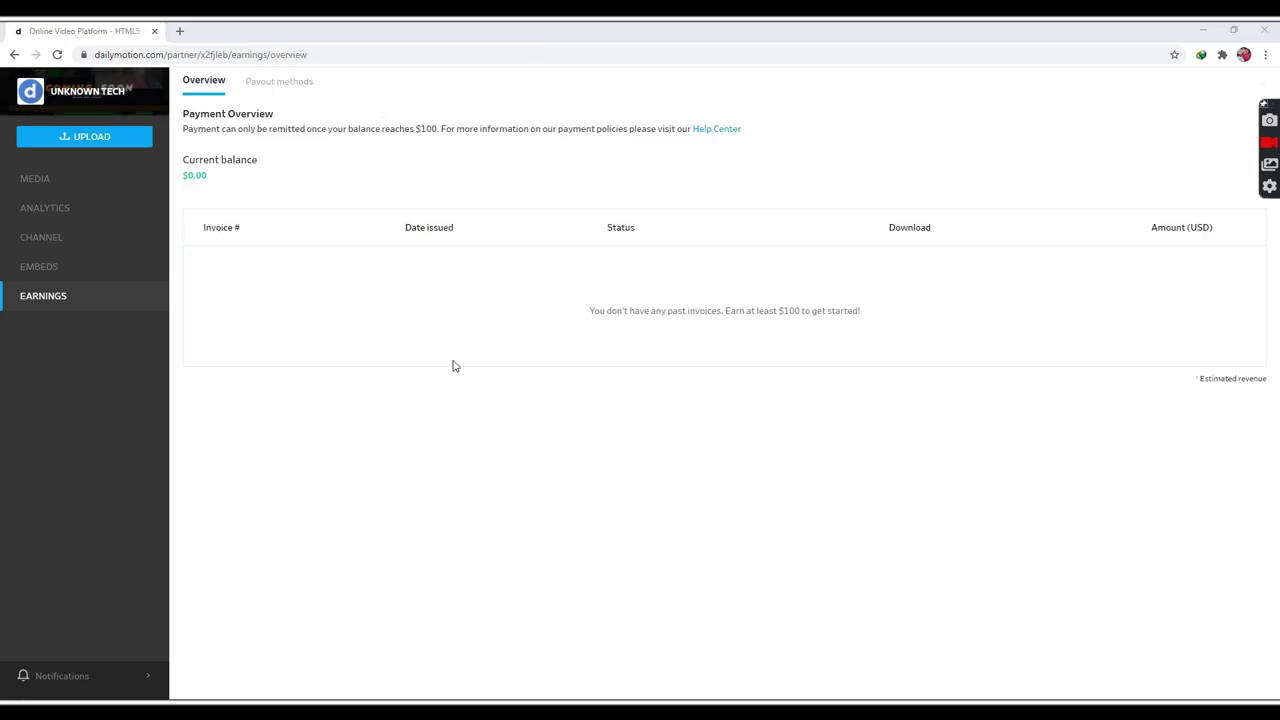
- Restart payout method setup, choose PayPal as the payment service and connect it
click(273, 84)
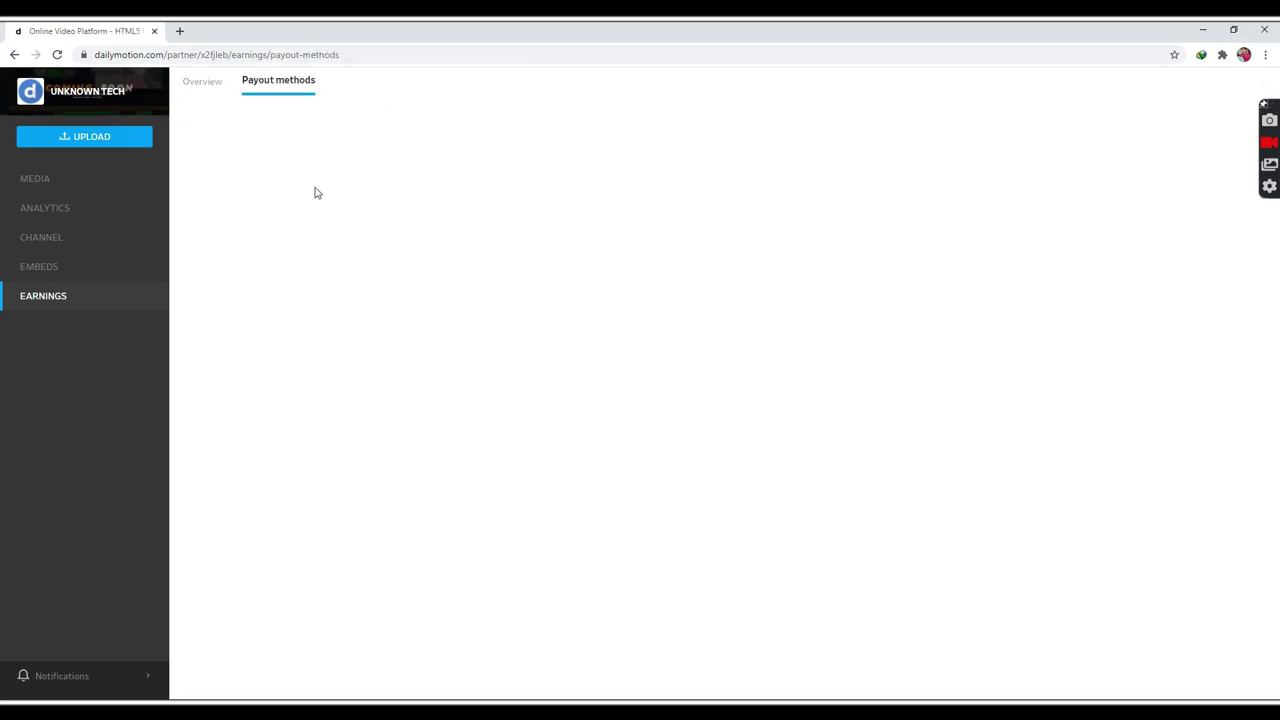
click(240, 165)
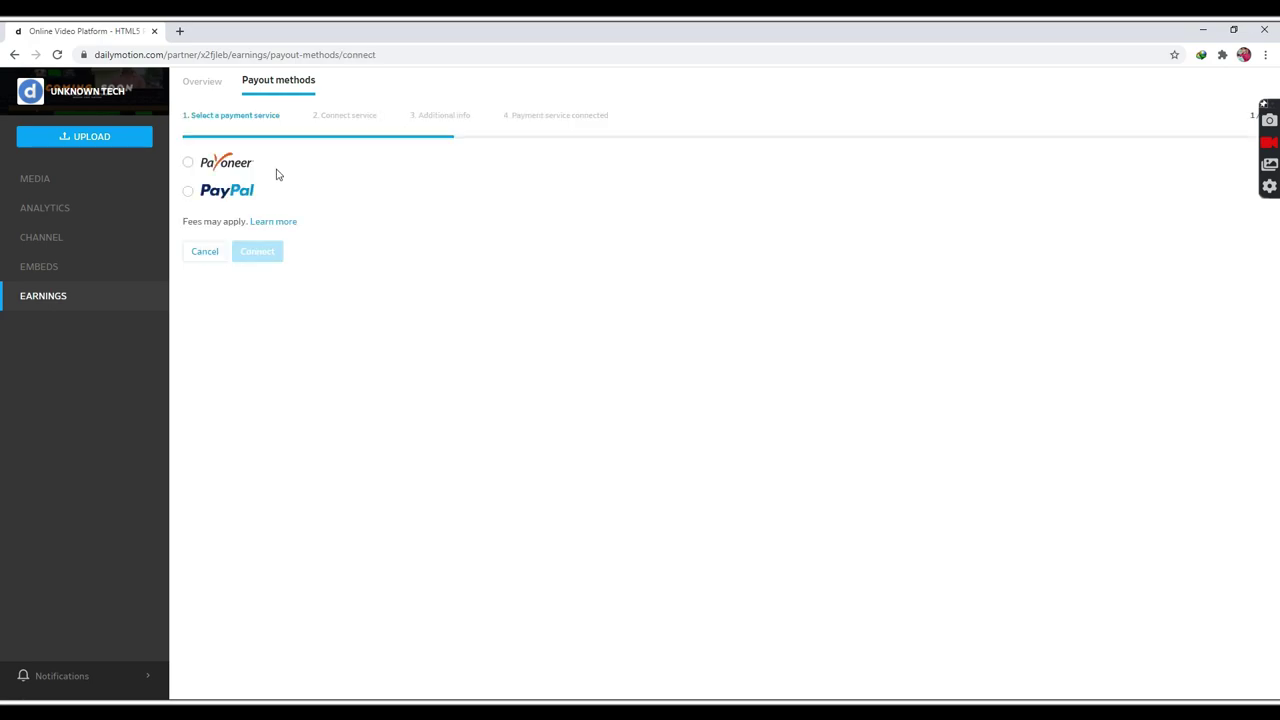
click(207, 193)
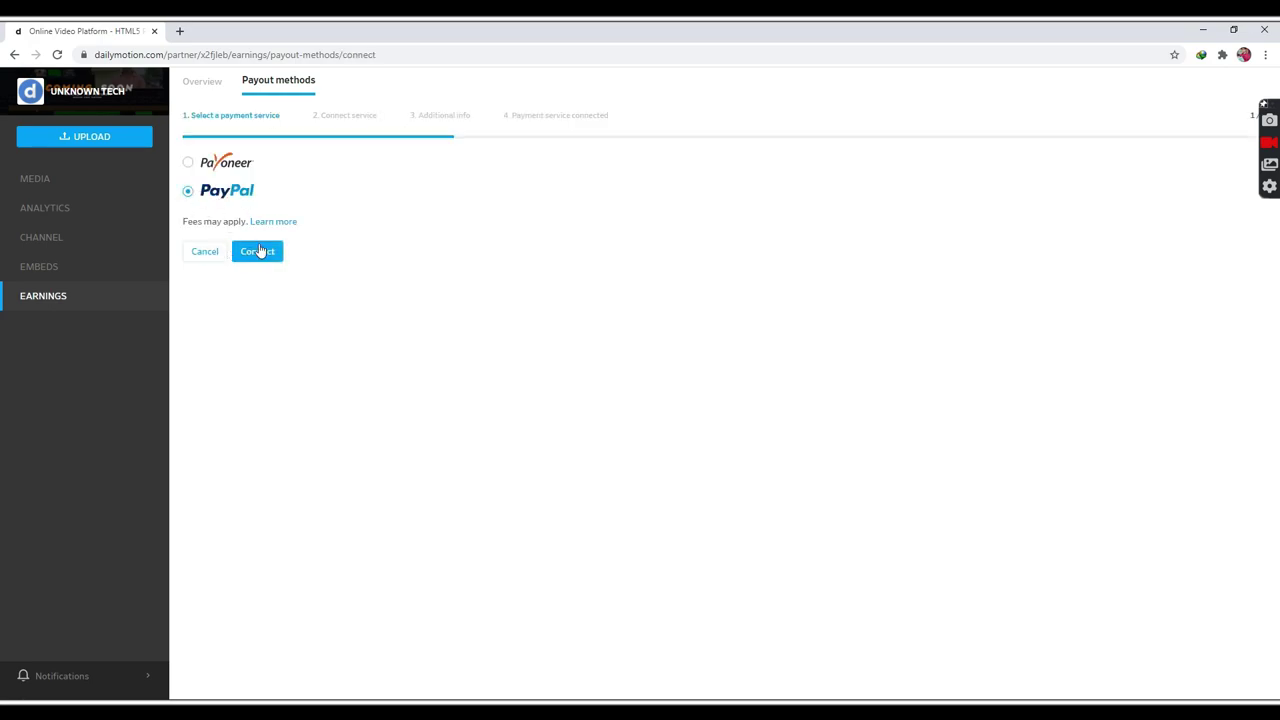
click(263, 251)
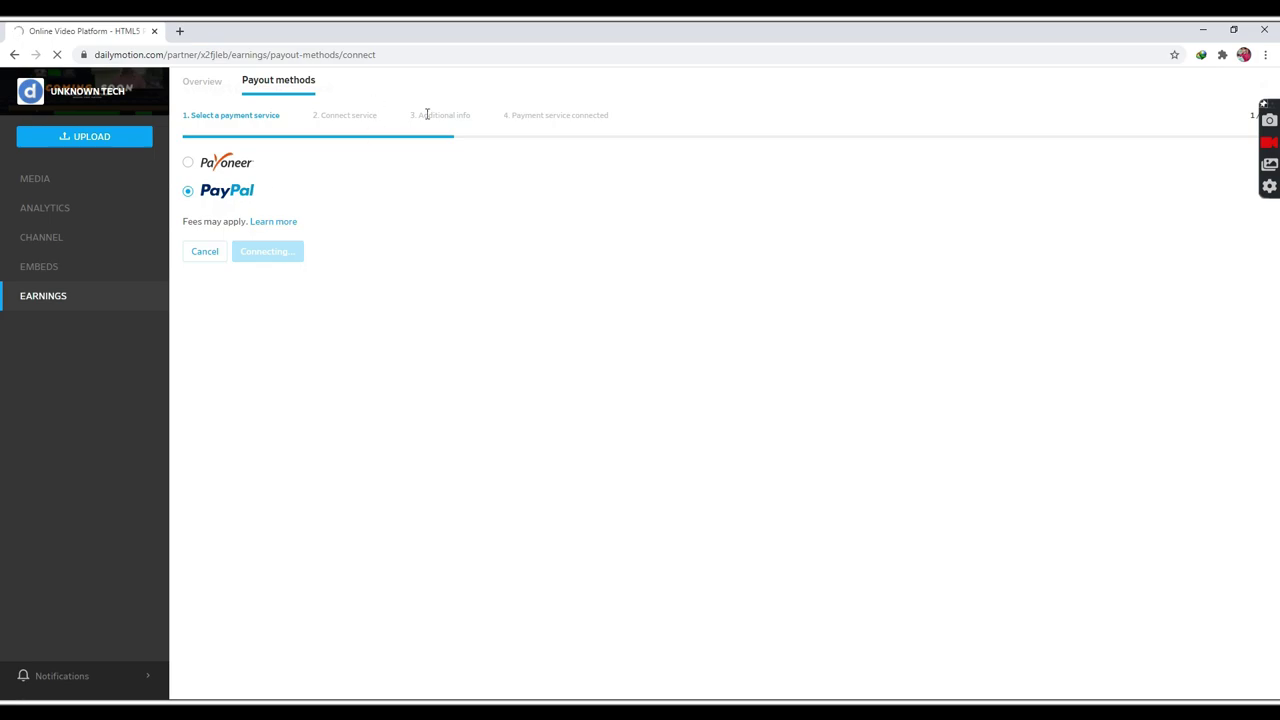
- Open the Embeds player customization page and review its Brand settings
click(94, 265)
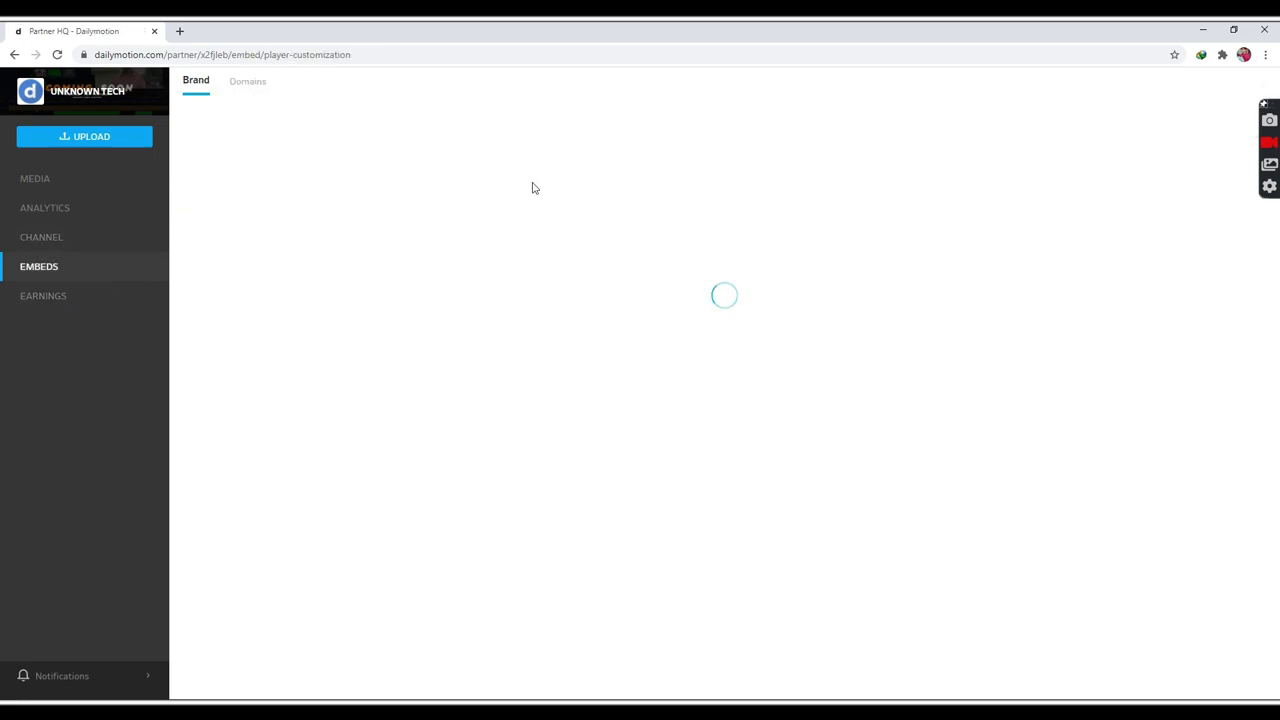
scroll(740, 394, down, 2)
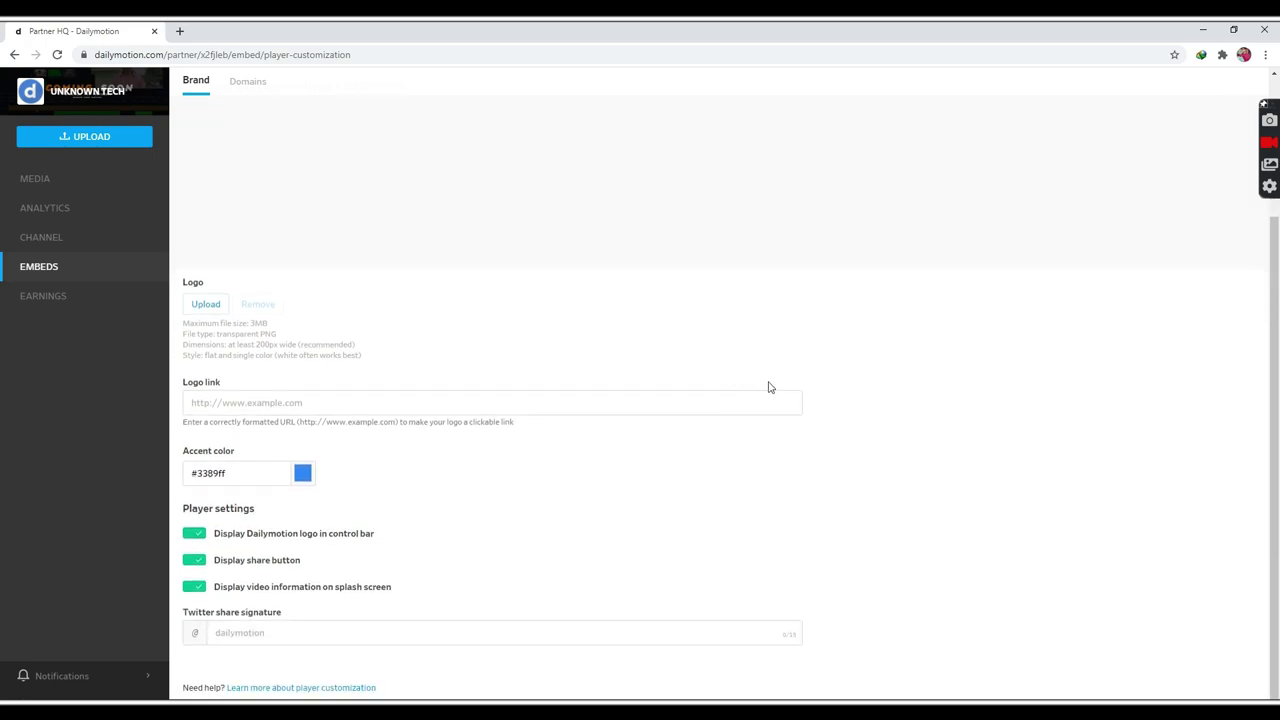
scroll(466, 402, up, 2)
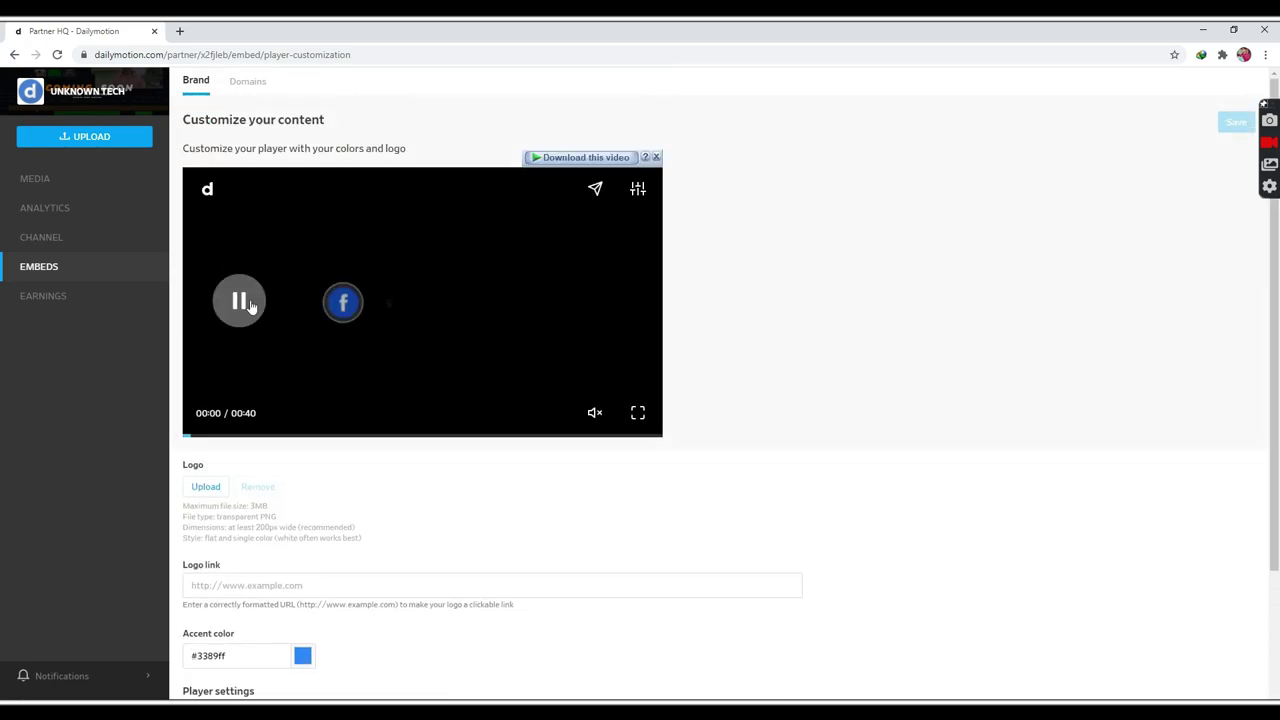
scroll(618, 551, down, 2)
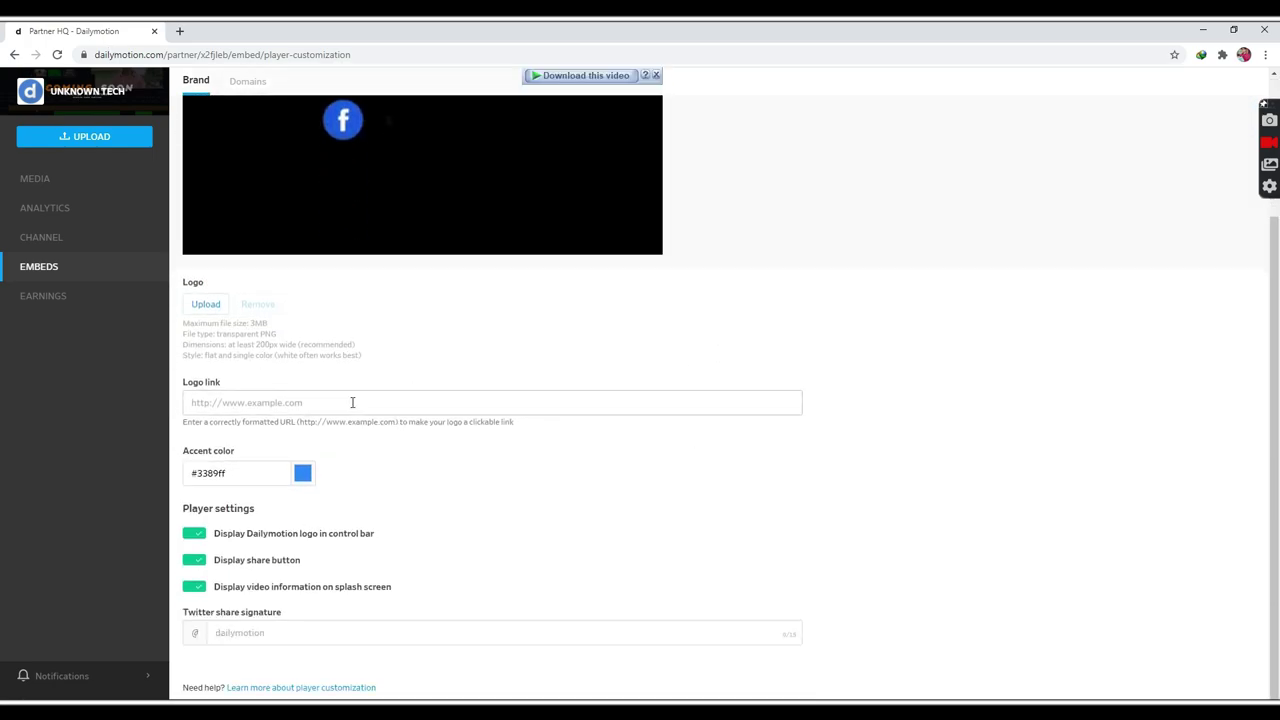
click(297, 633)
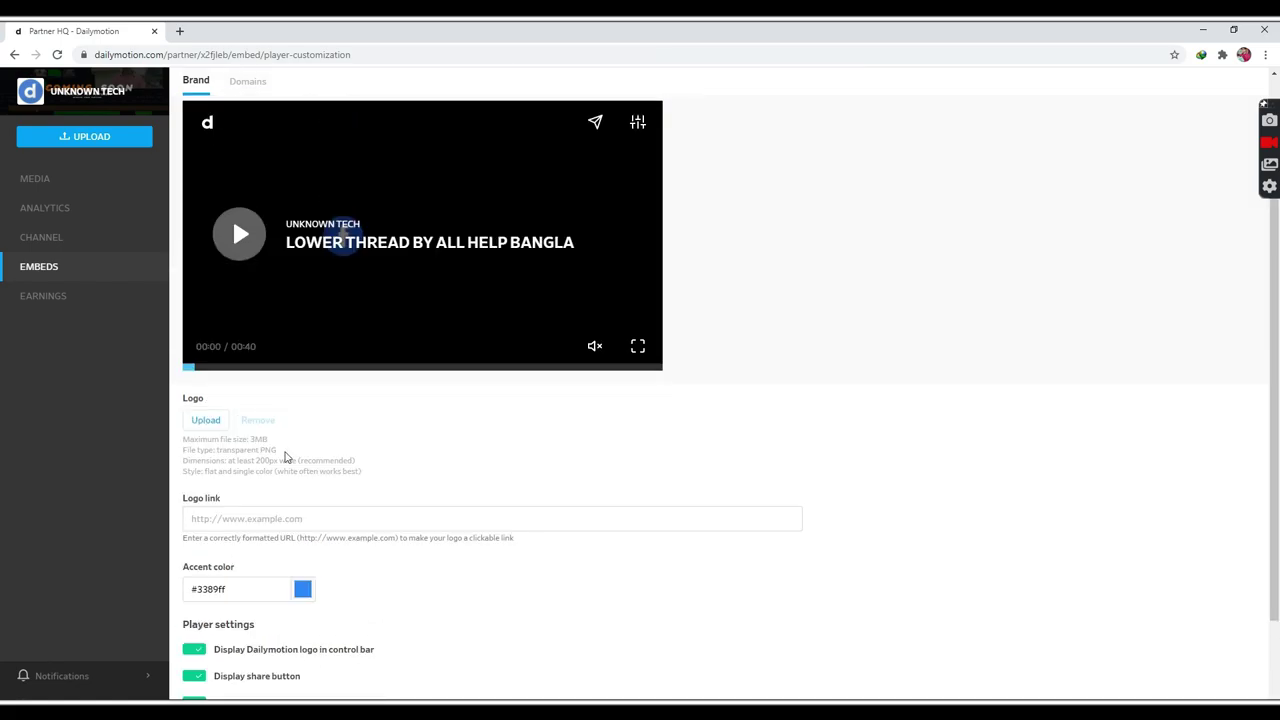
- Start a player logo upload, cancel the file choice, and view the Domains settings
click(224, 420)
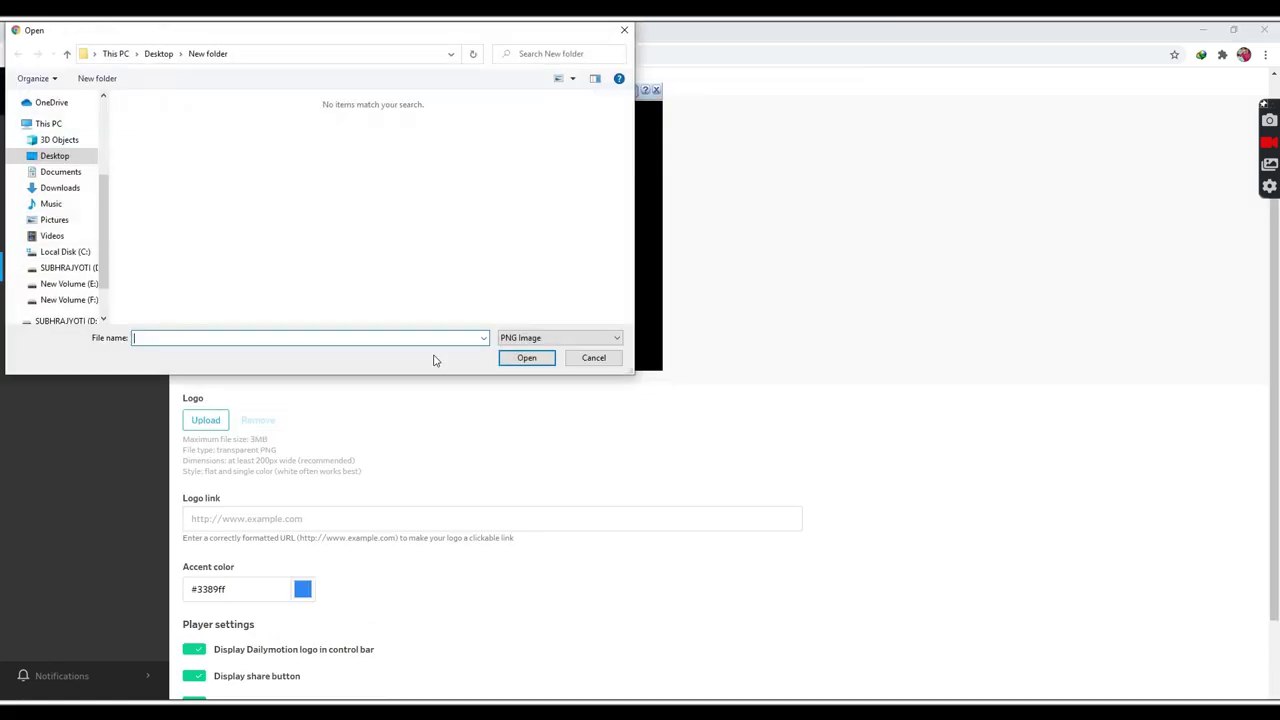
click(584, 358)
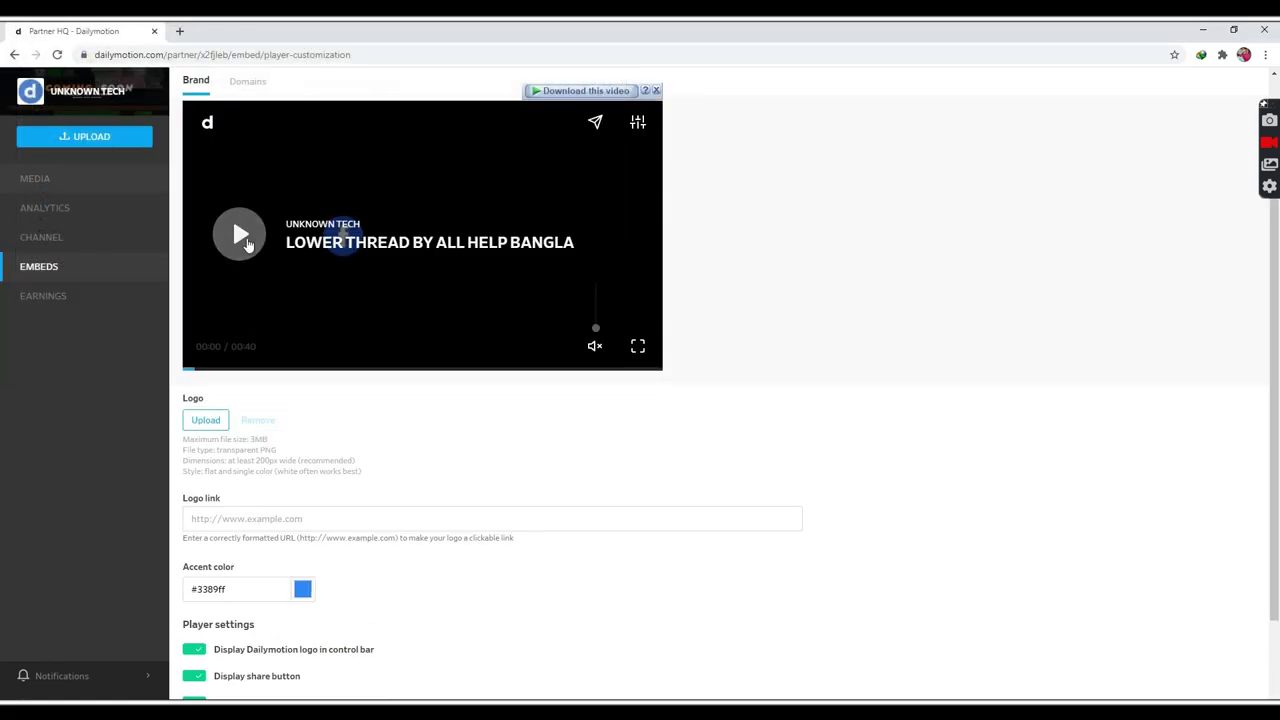
click(246, 80)
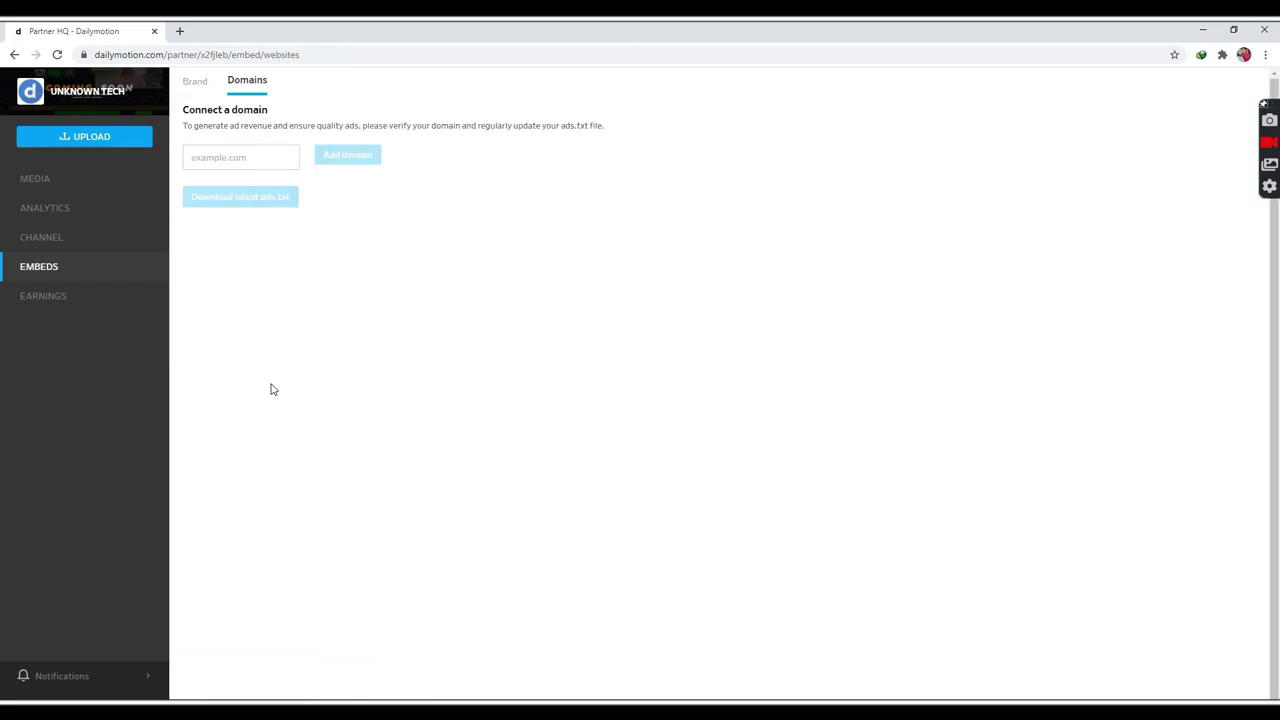
- Open the Videos list, peek at the video's edit page and the Playlists tab
click(112, 184)
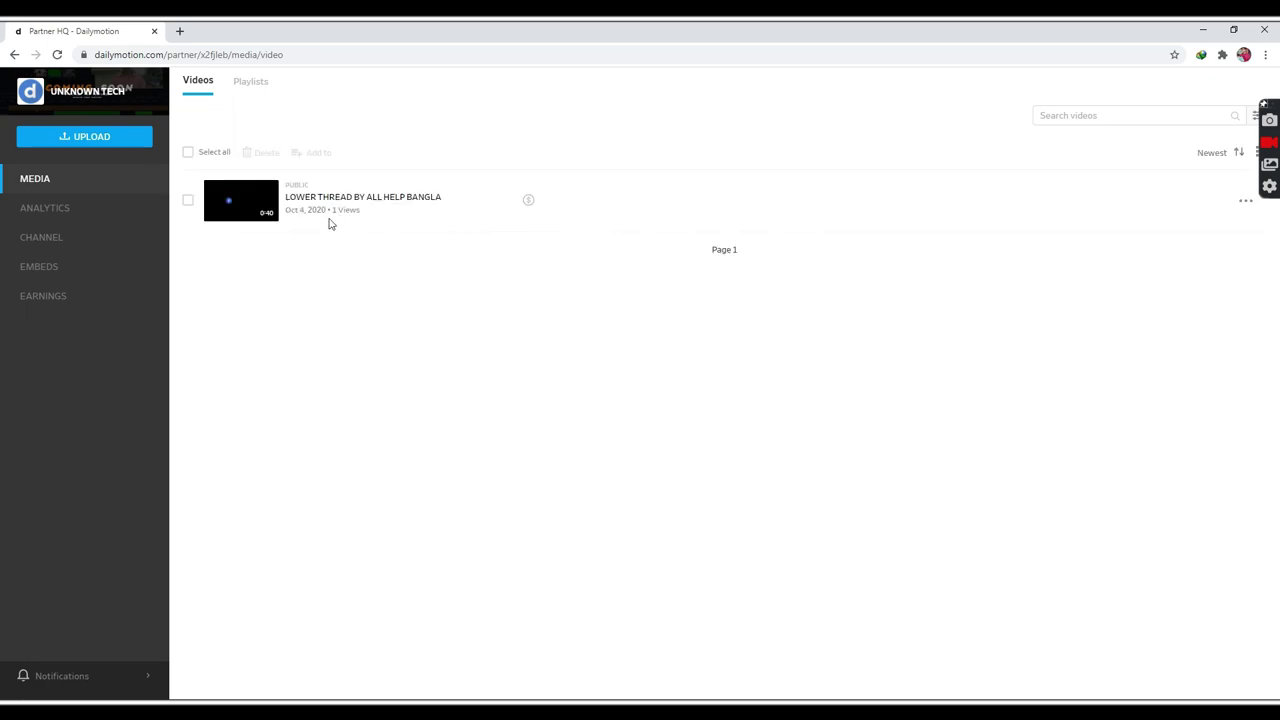
click(409, 199)
click(14, 55)
click(245, 86)
click(196, 84)
- Tour Analytics, Channel and Embeds, then return to the Media Videos list
click(97, 209)
click(97, 237)
click(110, 269)
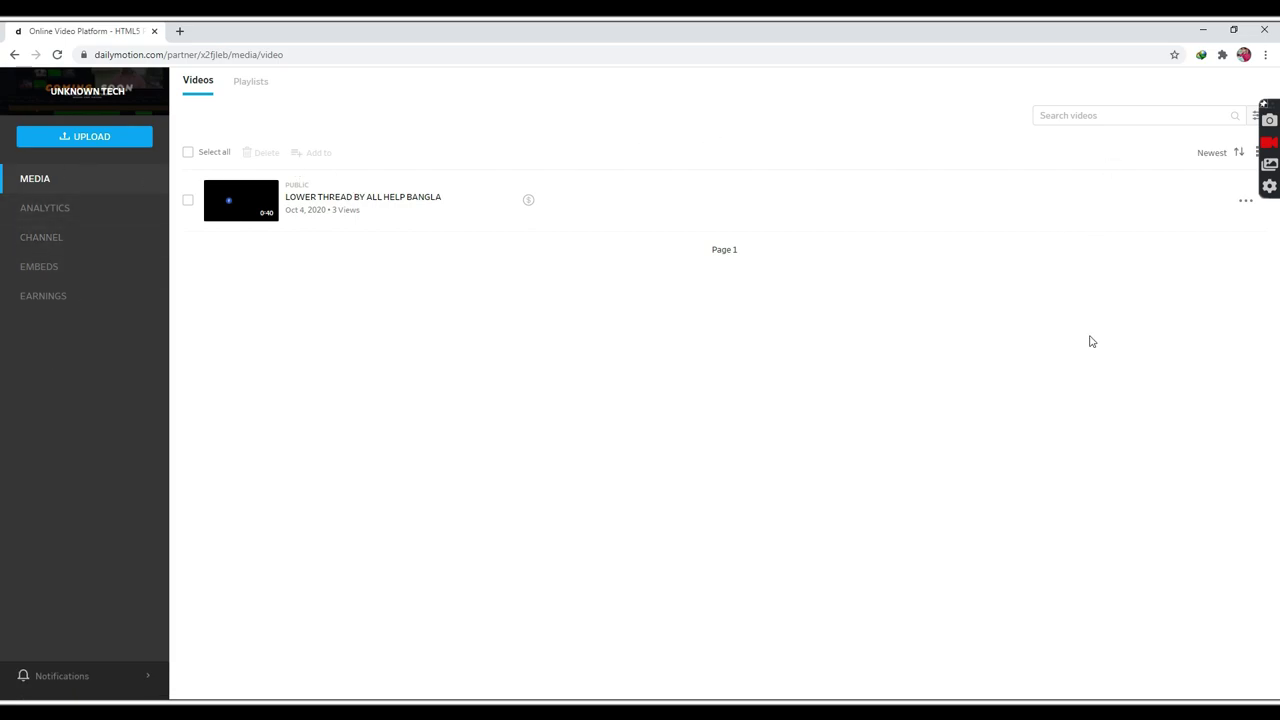
click(57, 209)
click(83, 268)
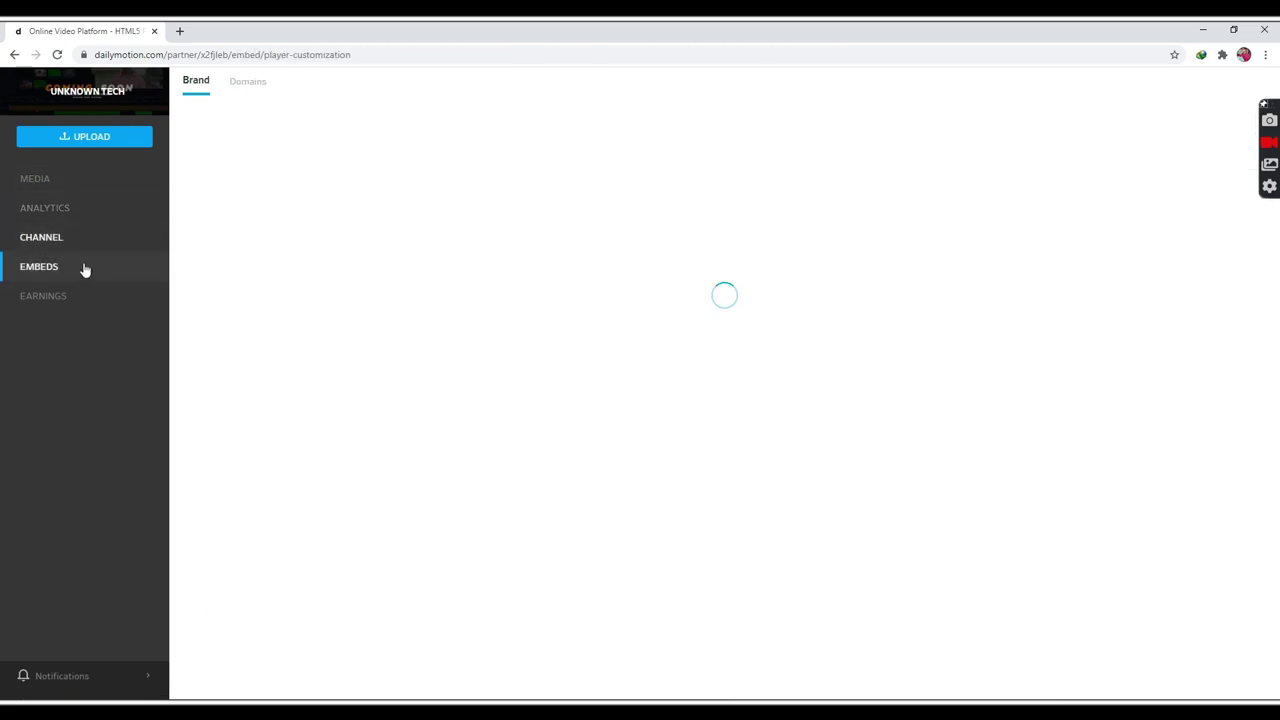
click(83, 184)
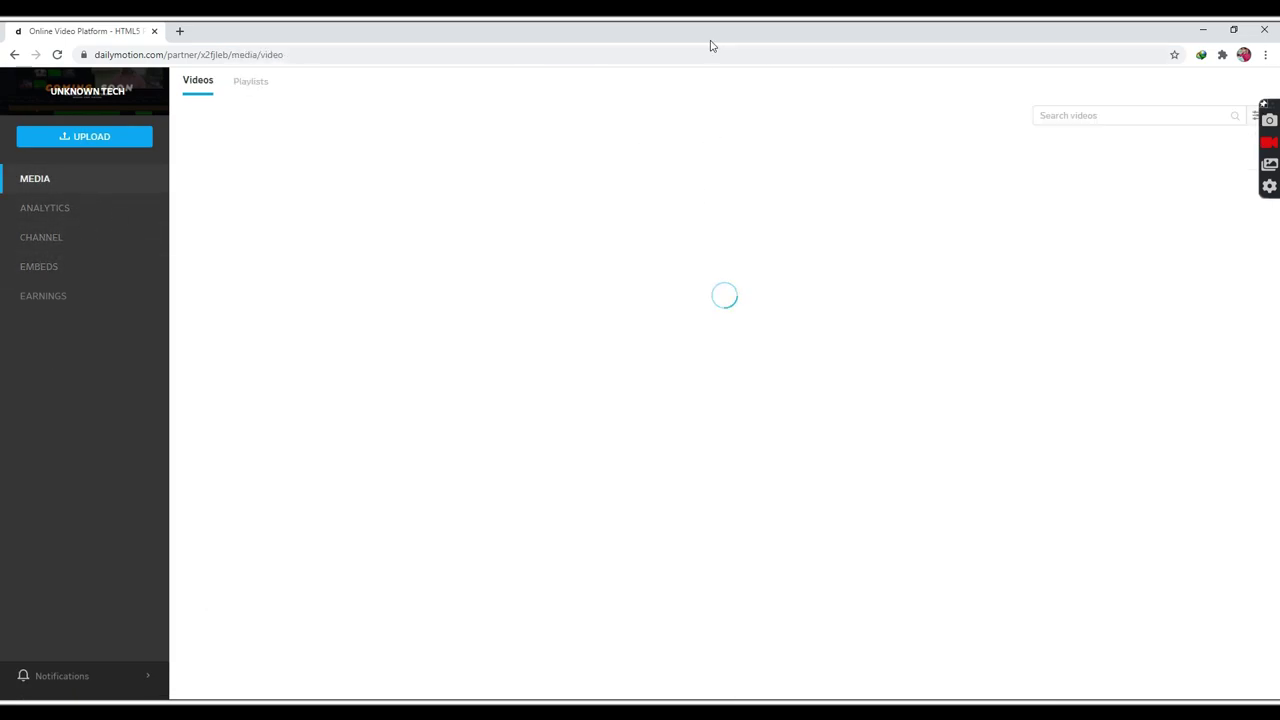
click(250, 84)
click(211, 86)
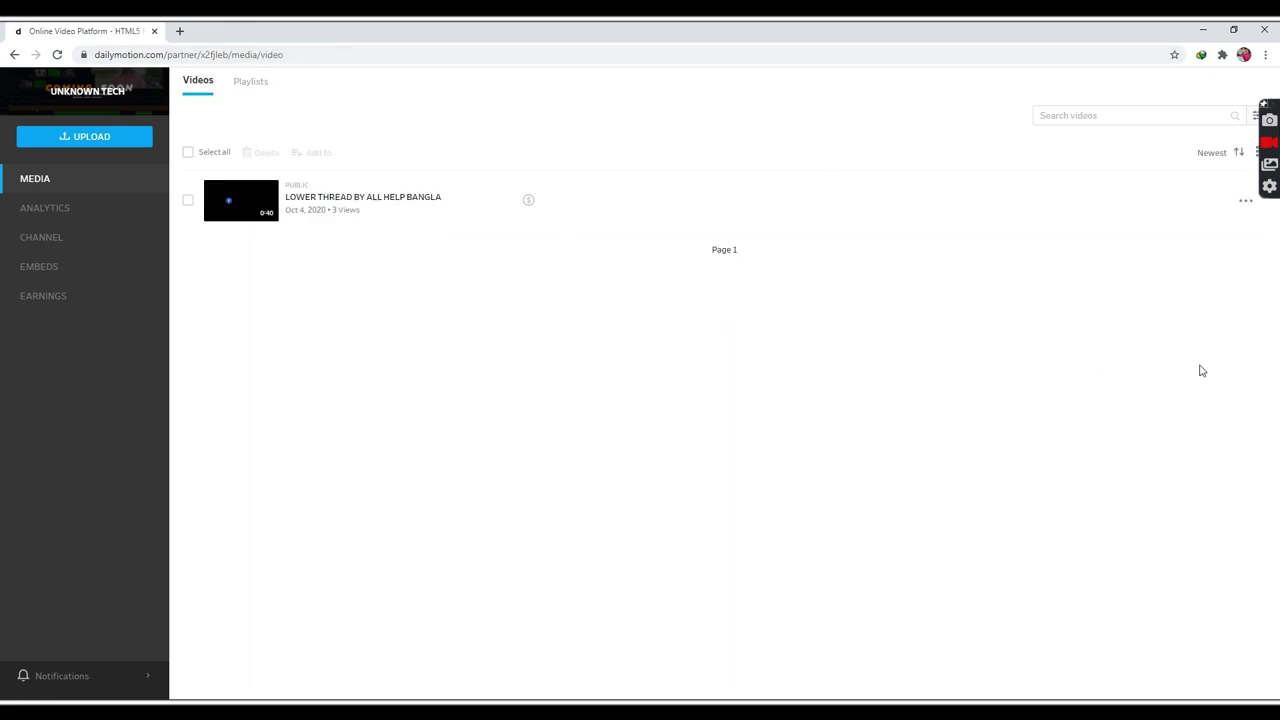